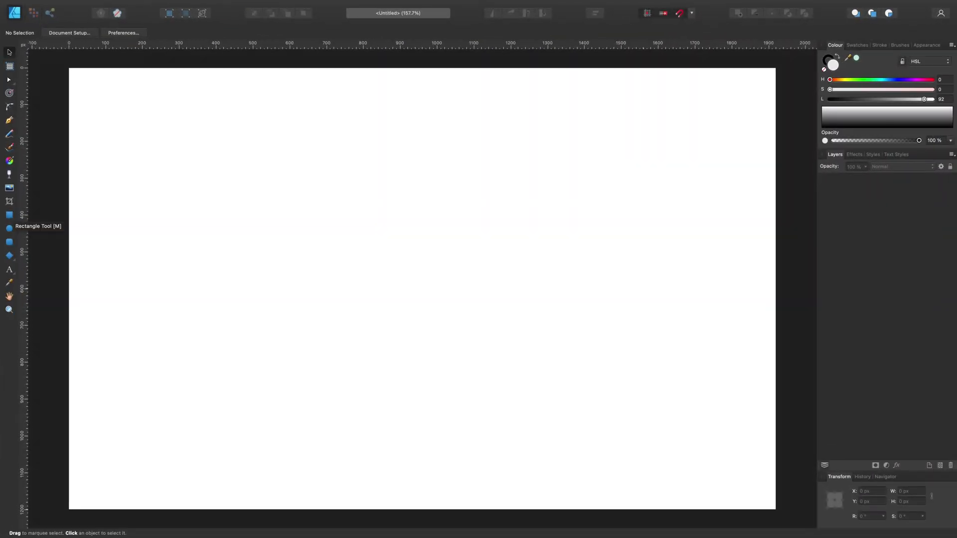
Step: With the Rectangle tool active, set new shapes to no stroke and a saturated blue fill
left_click(9, 215)
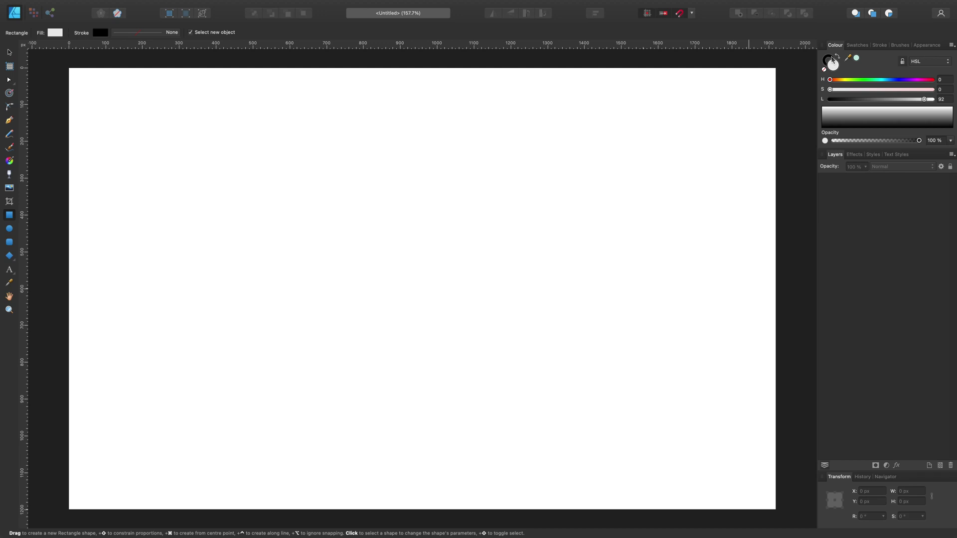
left_click(829, 60)
left_click(824, 70)
left_click(894, 80)
left_click(872, 99)
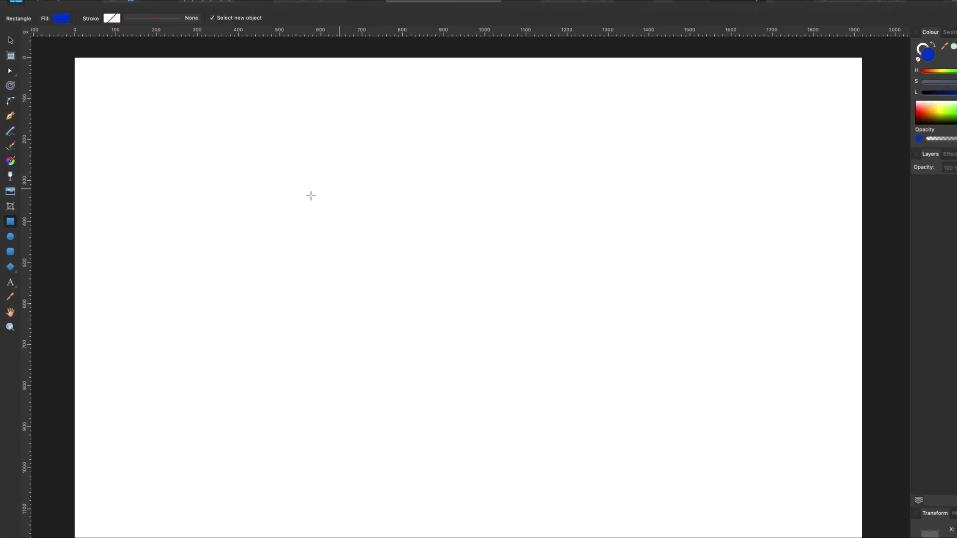
Step: Draw a test blue rectangle and a blue circle, deleting each afterwards
left_click_drag(170, 136, 356, 183)
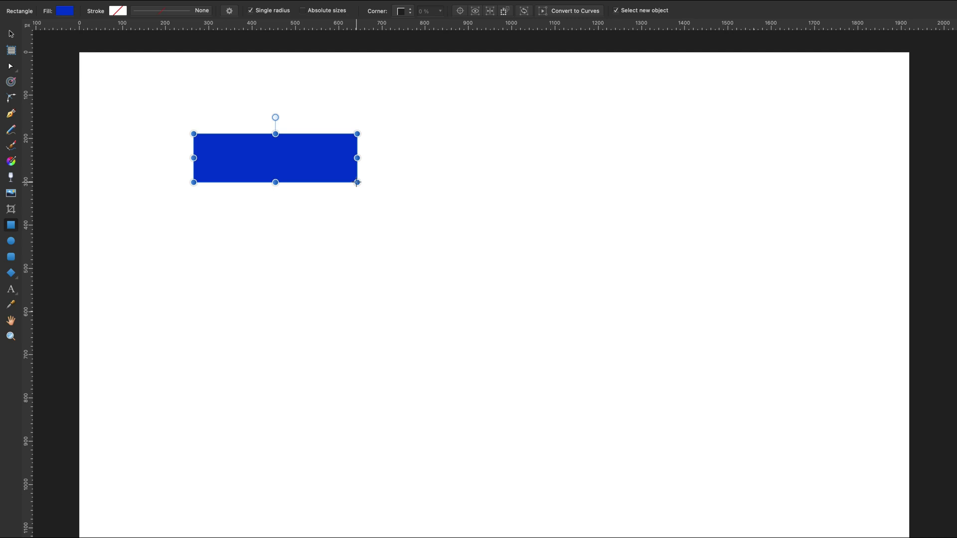
key("Delete")
left_click(11, 241)
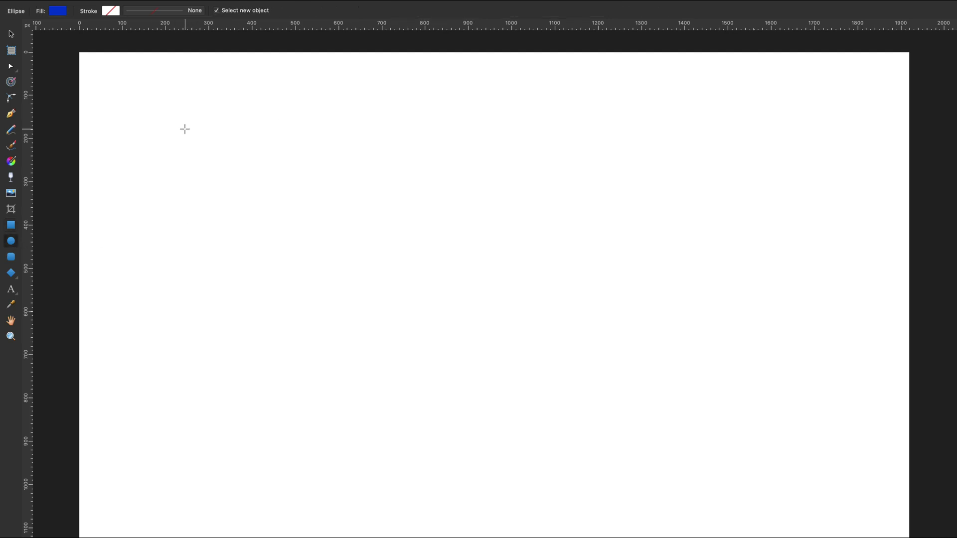
left_click_drag(185, 130, 361, 278)
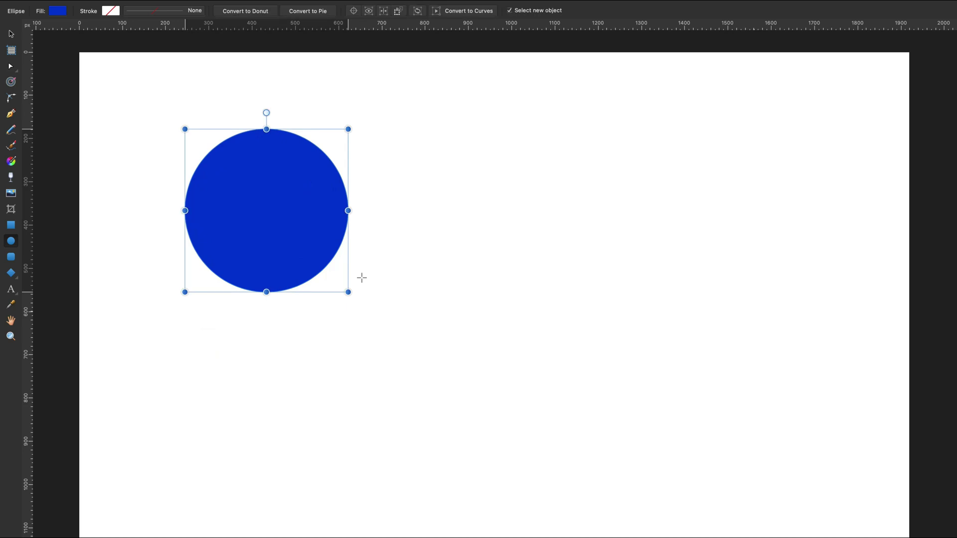
key("Delete")
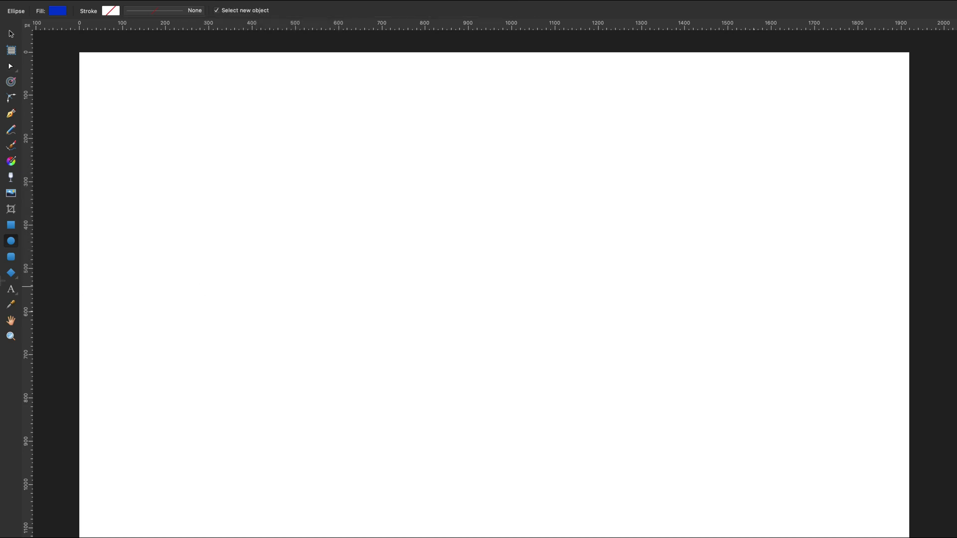
left_click(11, 257)
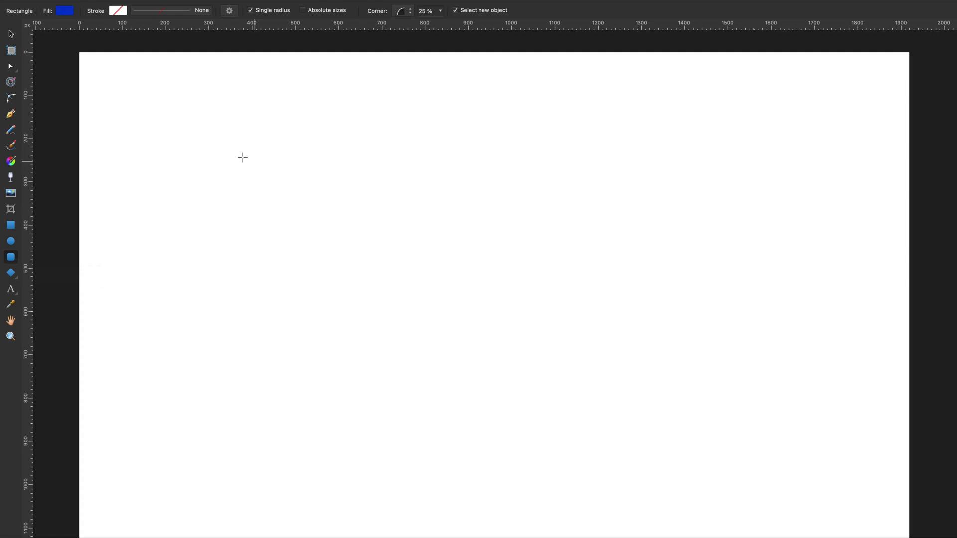
left_click_drag(208, 149, 398, 339)
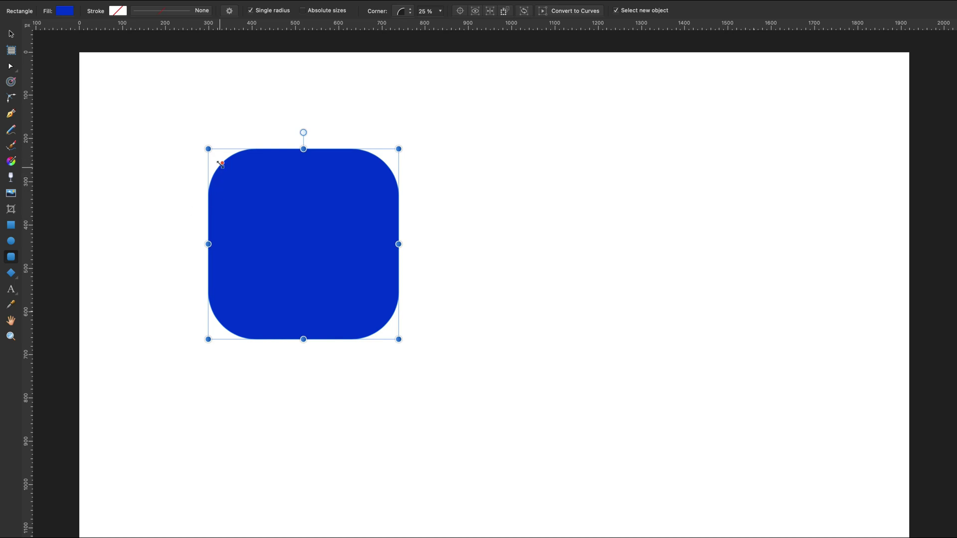
mouse_move(222, 163)
left_mouse_down()
mouse_move(261, 197)
mouse_move(197, 143)
mouse_move(237, 177)
mouse_move(209, 151)
mouse_move(223, 164)
left_mouse_up()
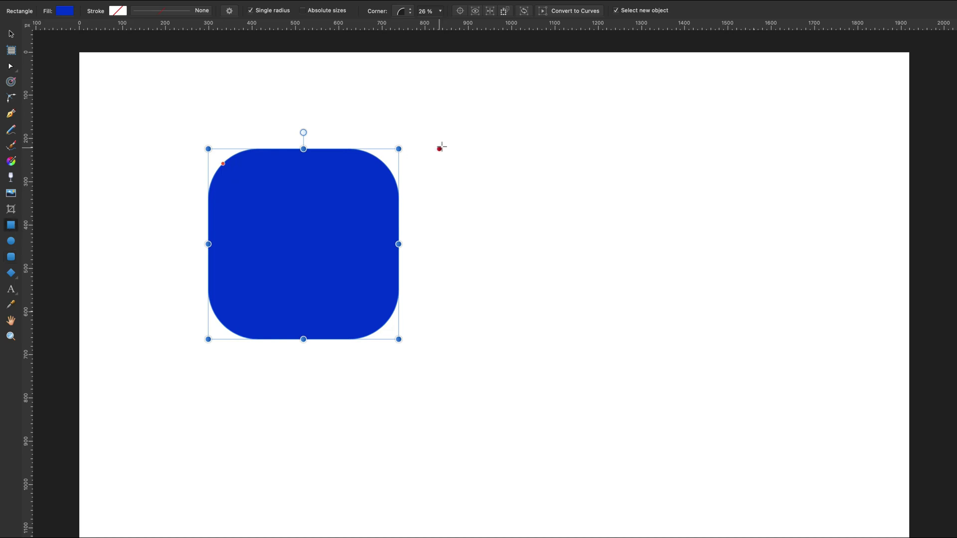
left_click_drag(441, 149, 624, 347)
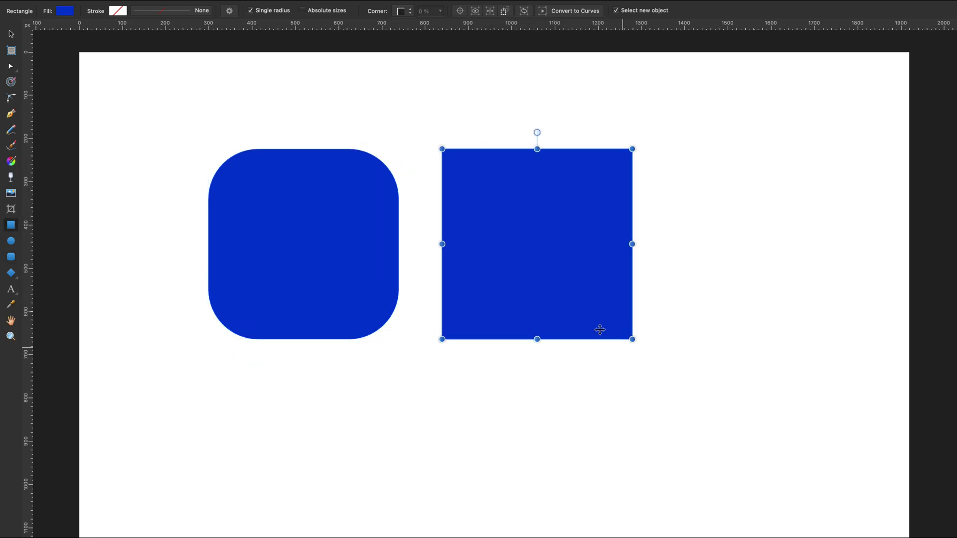
left_click(403, 13)
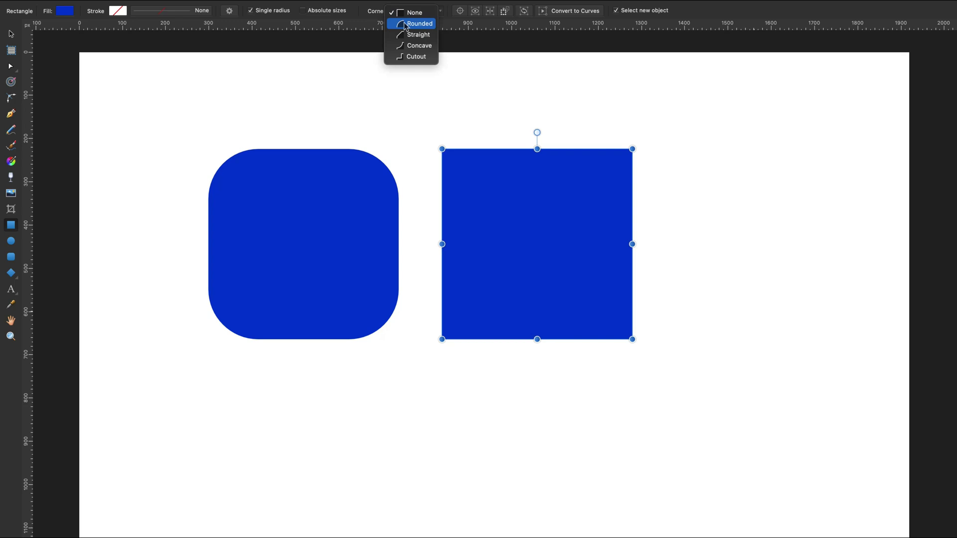
left_click(406, 24)
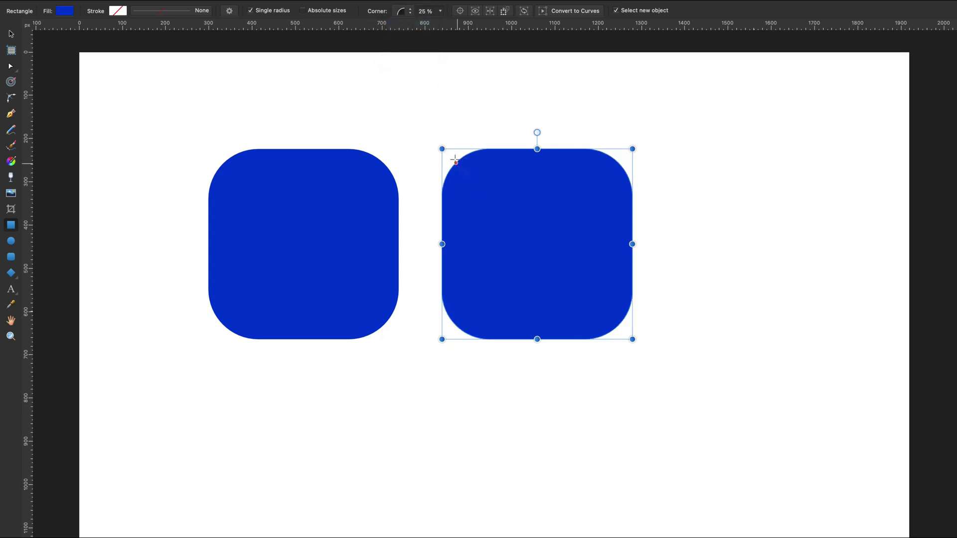
mouse_move(455, 161)
left_mouse_down()
mouse_move(442, 150)
mouse_move(500, 184)
mouse_move(434, 146)
mouse_move(469, 170)
left_mouse_up()
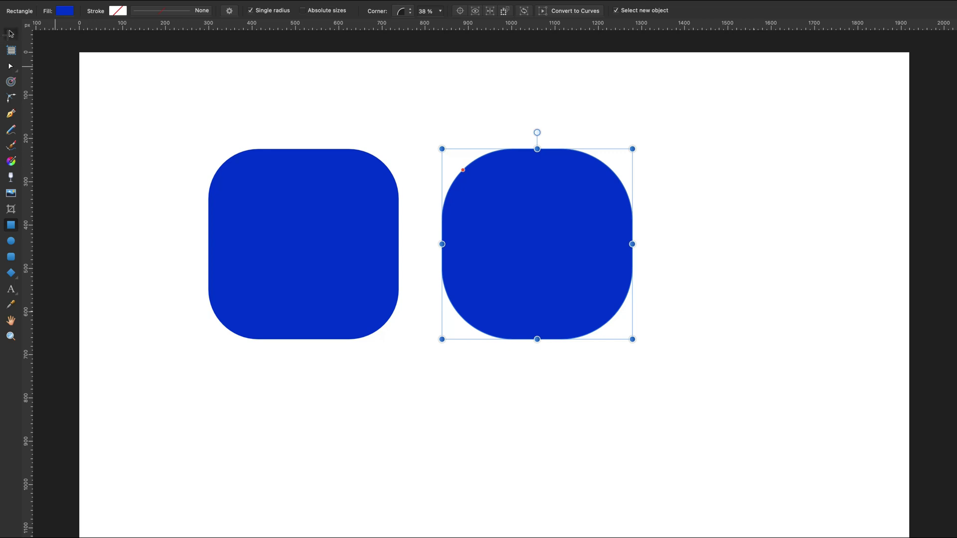
key("v")
key("Delete")
key("Delete")
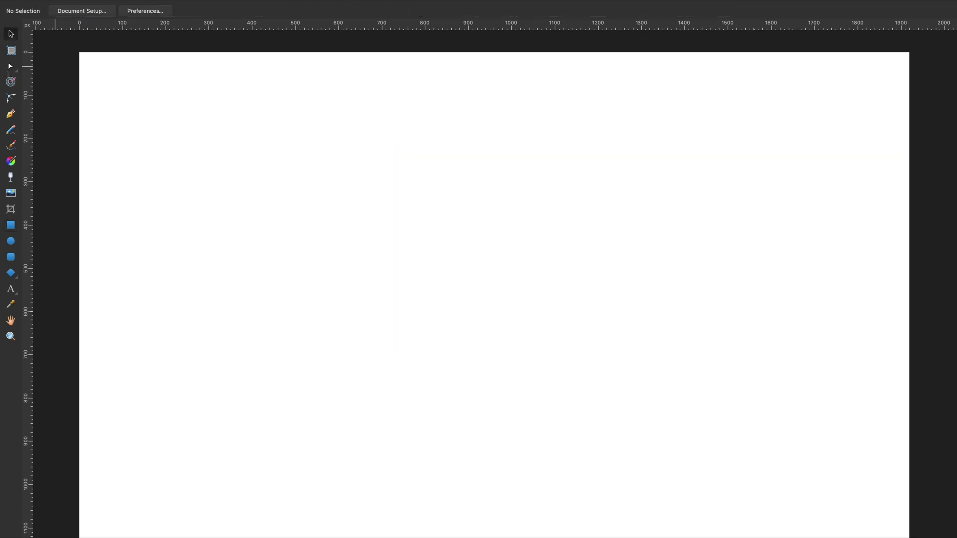
Step: Choose the Triangle tool from the smart-shape list and draw a blue triangle
left_click(12, 274)
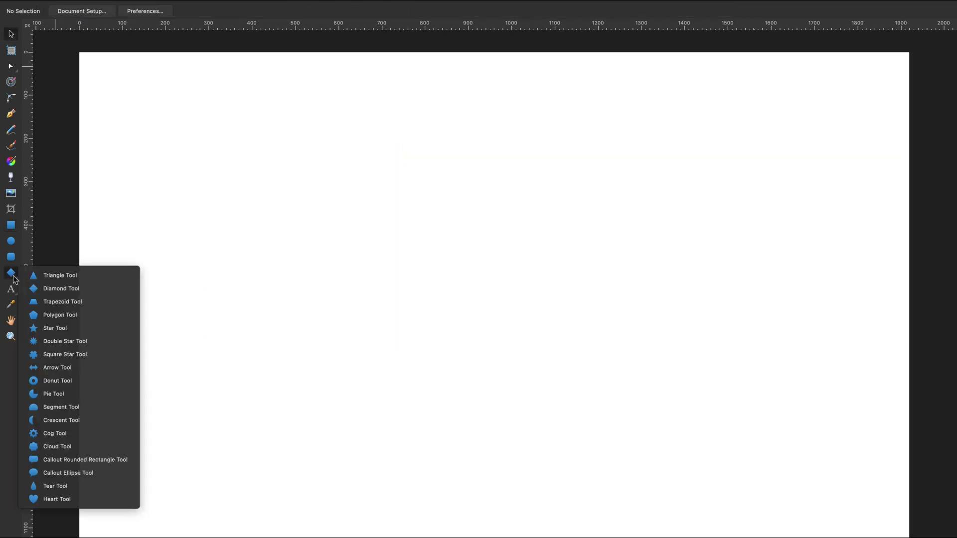
left_click(47, 277)
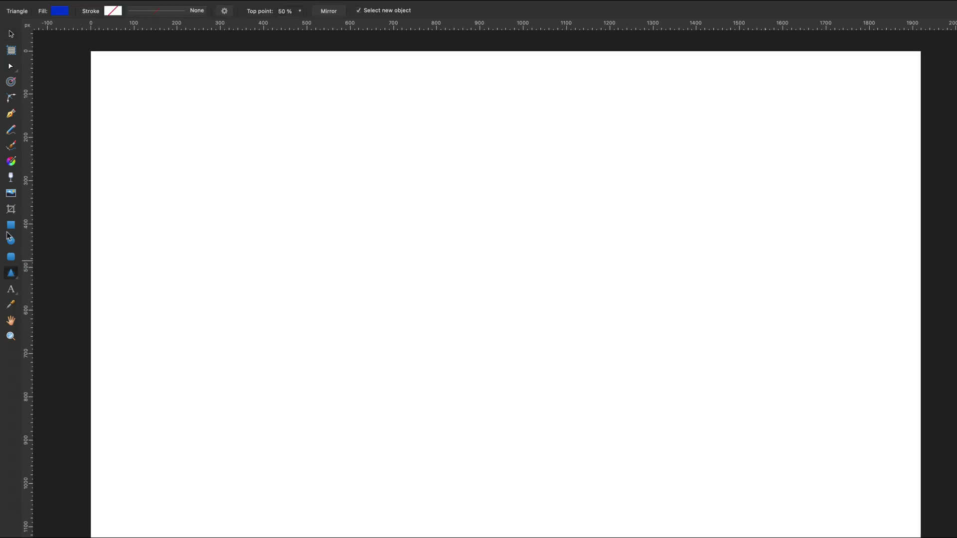
left_click(14, 278)
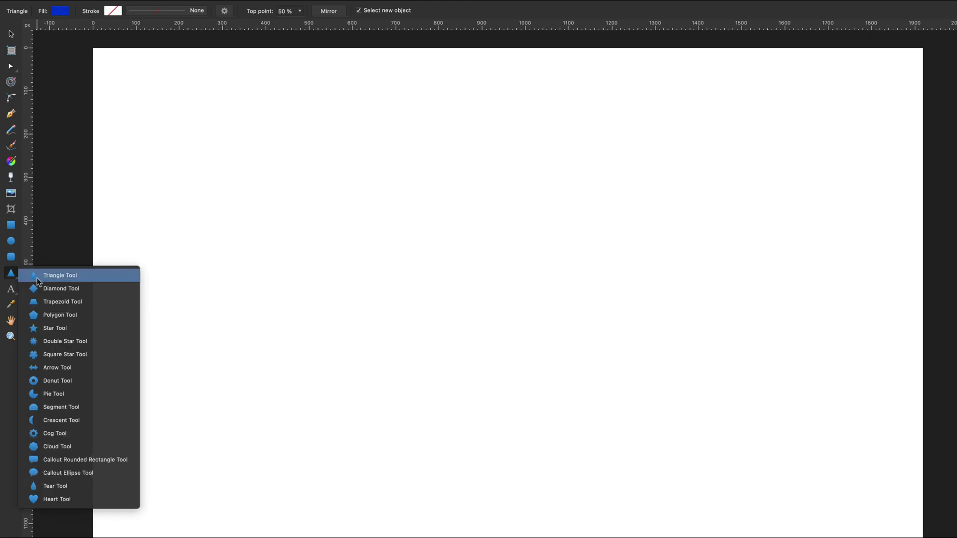
left_click(37, 280)
scroll(162, 231, "up", 2)
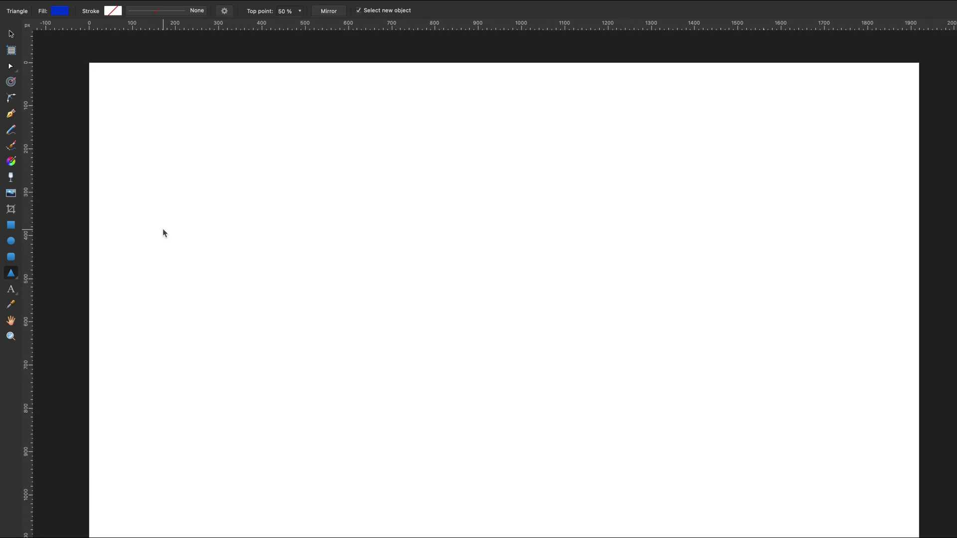
left_click_drag(152, 144, 331, 301)
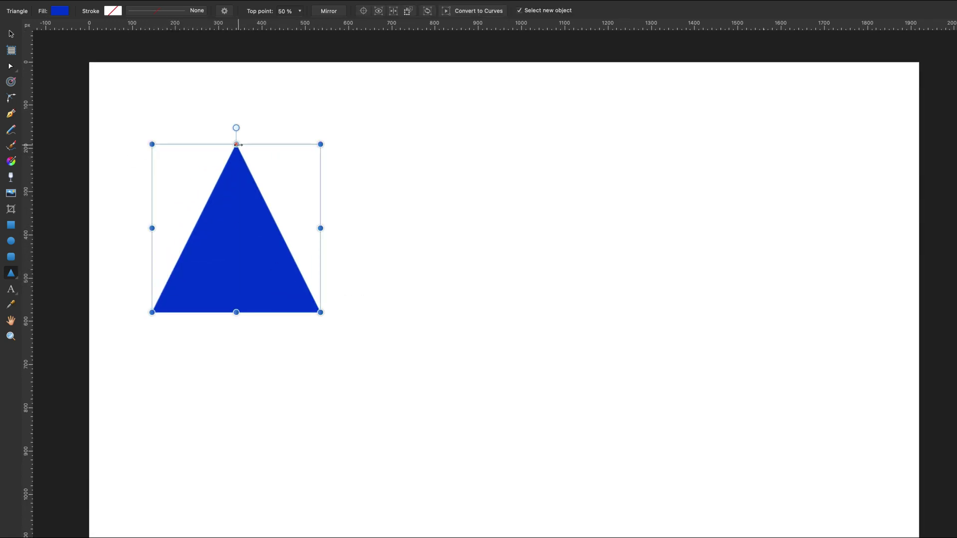
Step: Drag the triangle's apex over its left corner, then move the right-angled triangle right and down
left_click_drag(236, 144, 140, 146)
key("a")
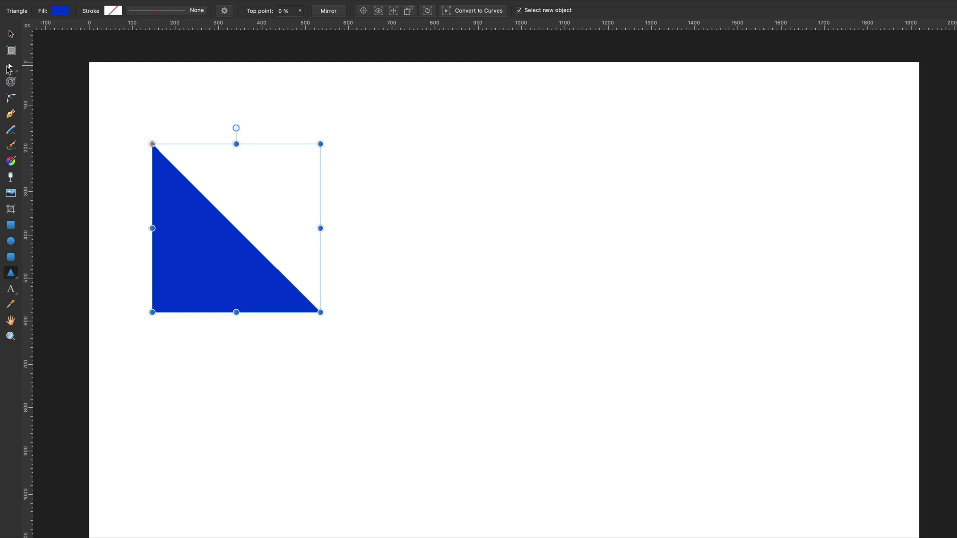
left_click(206, 227)
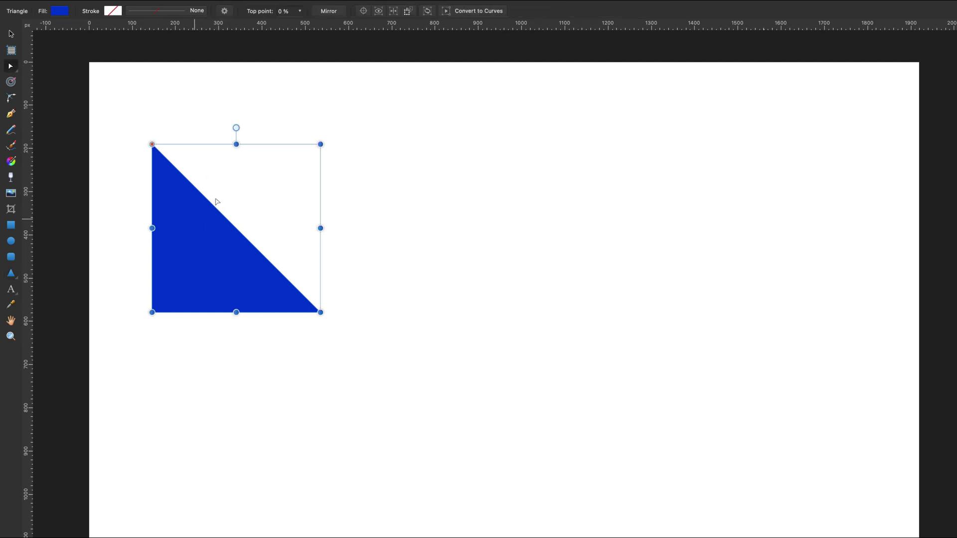
left_click_drag(191, 213, 236, 229)
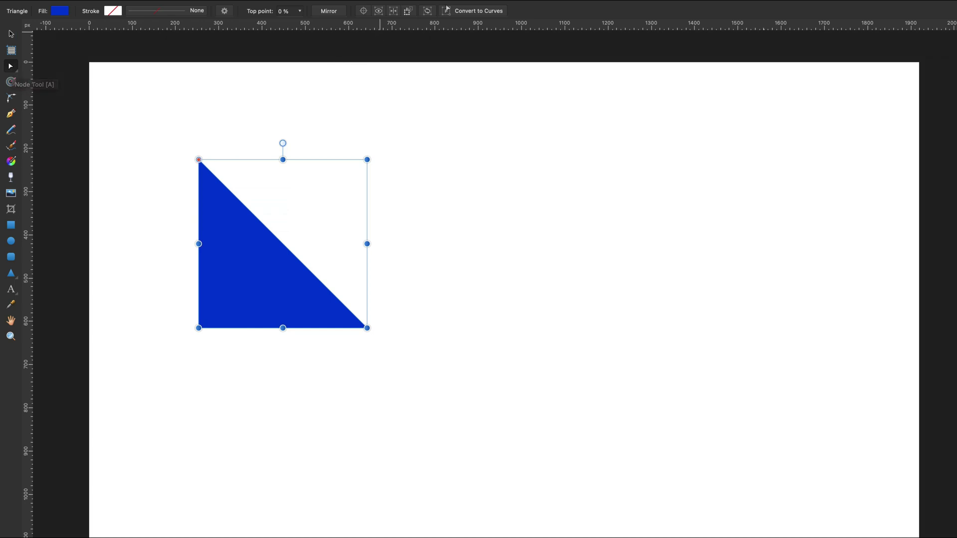
Step: Convert the triangle to curves and drag its top node just right of the left edge
left_click(476, 12)
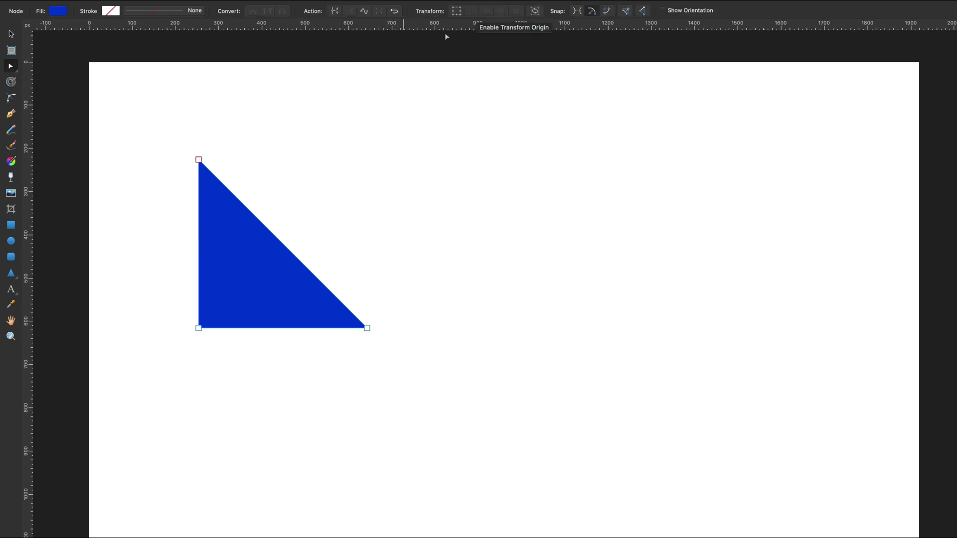
left_click_drag(199, 160, 442, 401)
left_click_drag(461, 294, 234, 160)
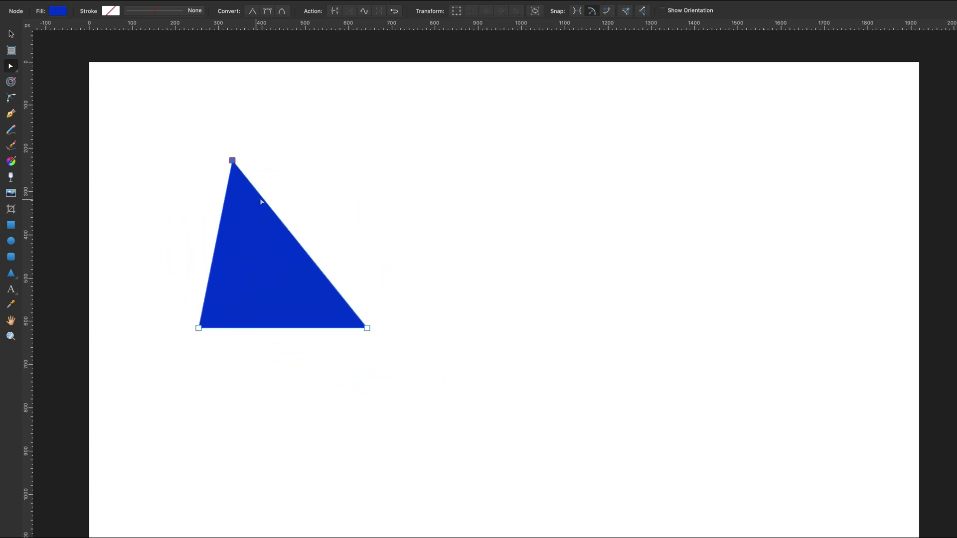
left_click_drag(262, 200, 299, 249)
key("Delete")
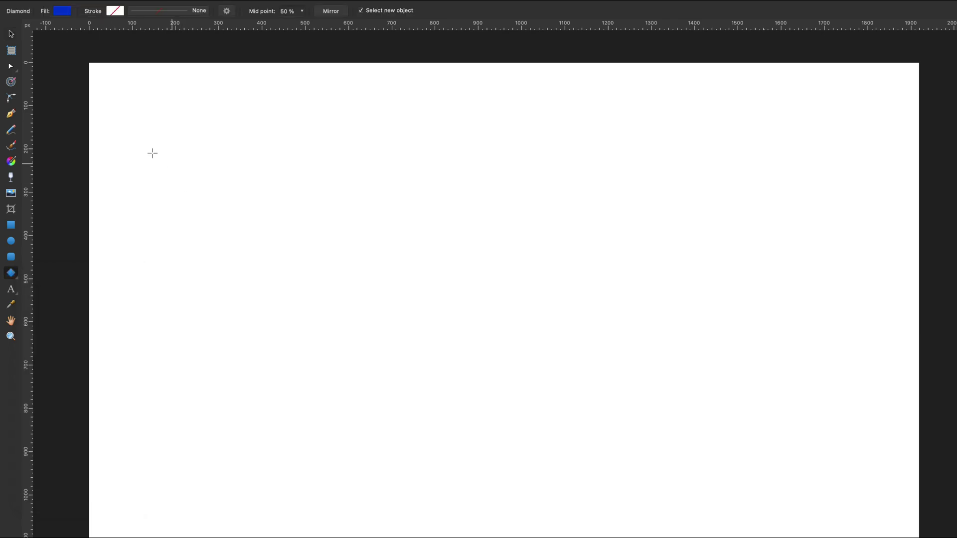
Step: Draw a blue diamond and set its mid point to 27%
left_click_drag(152, 151, 299, 311)
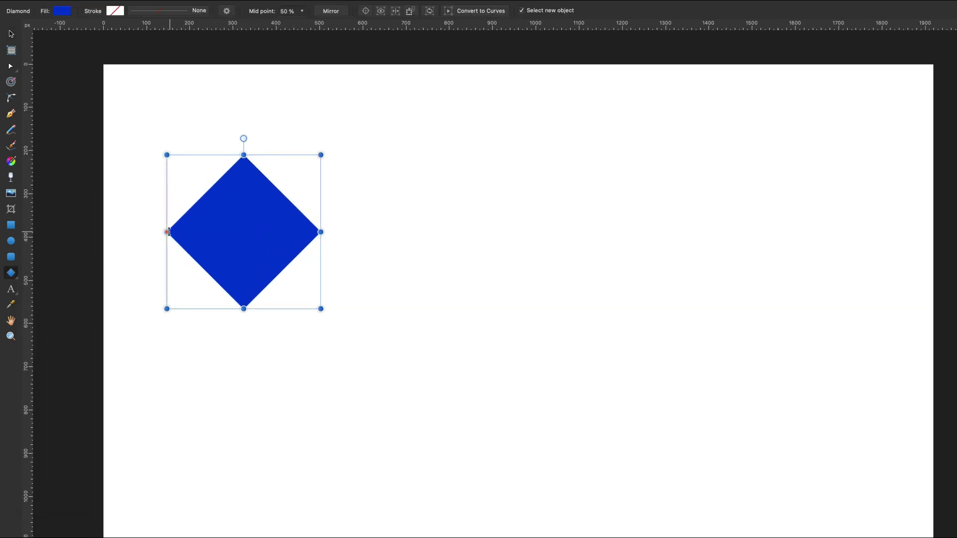
mouse_move(167, 232)
left_mouse_down()
mouse_move(171, 162)
mouse_move(177, 299)
mouse_move(174, 156)
mouse_move(181, 247)
mouse_move(179, 232)
left_mouse_up()
left_click(302, 11)
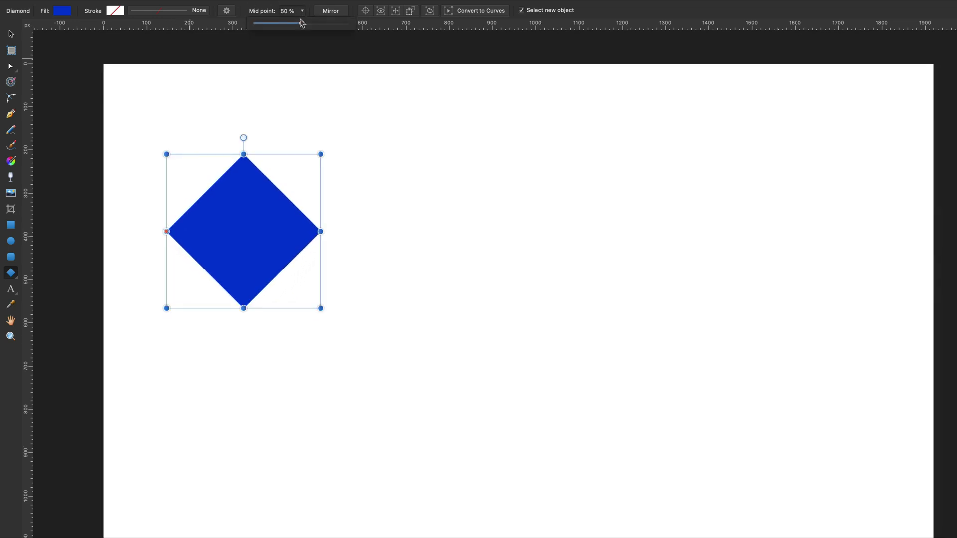
mouse_move(300, 23)
left_mouse_down()
mouse_move(337, 23)
mouse_move(263, 22)
mouse_move(317, 23)
left_mouse_up()
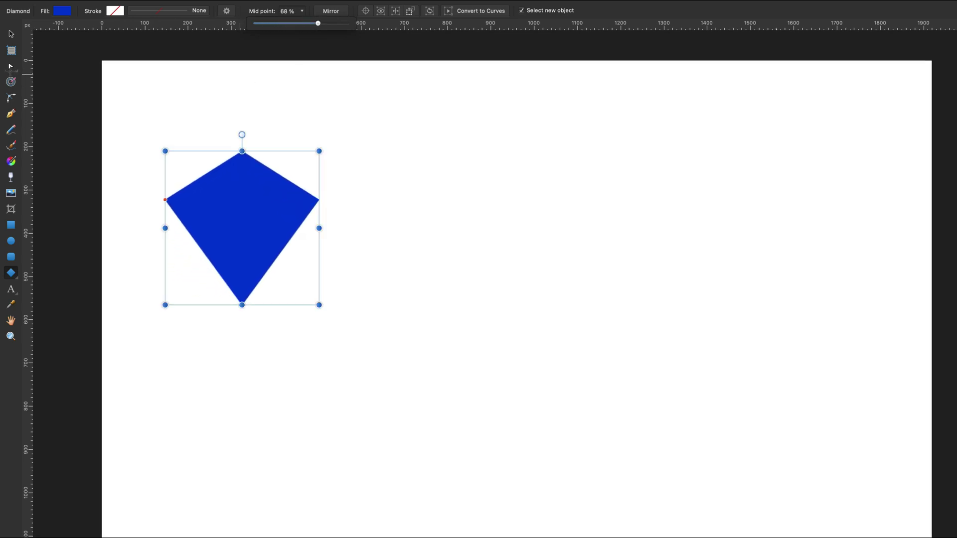
Step: Convert the diamond to curves and pull its top node down into a chevron
left_click(11, 65)
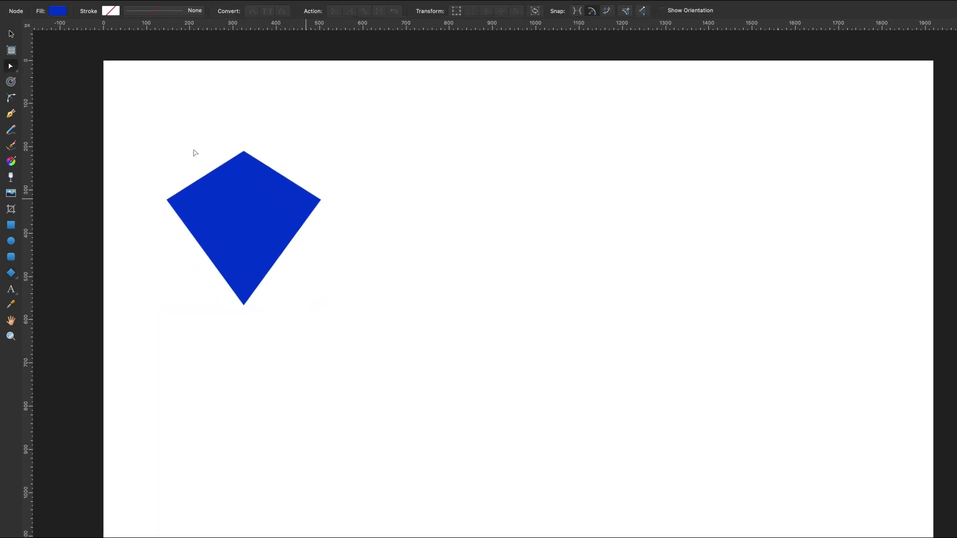
left_click(11, 34)
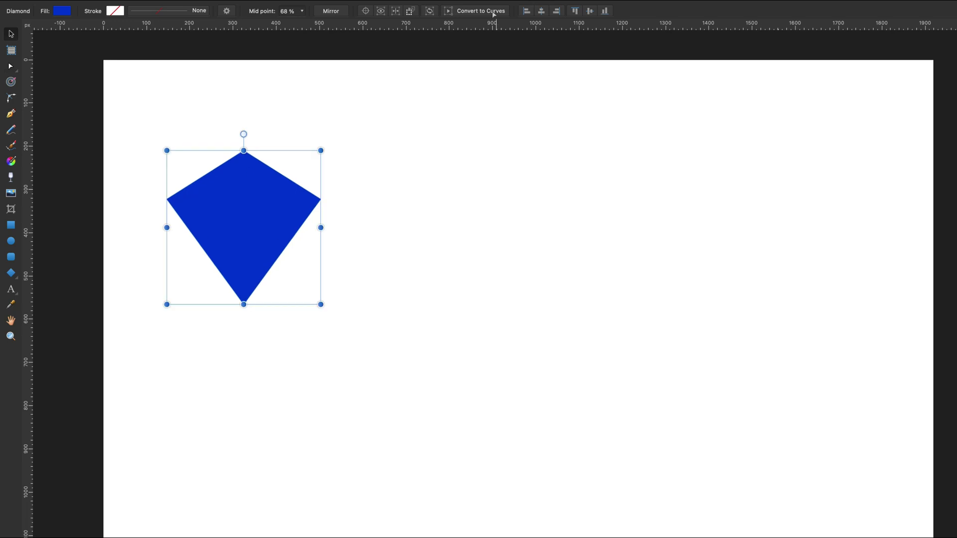
left_click(493, 13)
key("a")
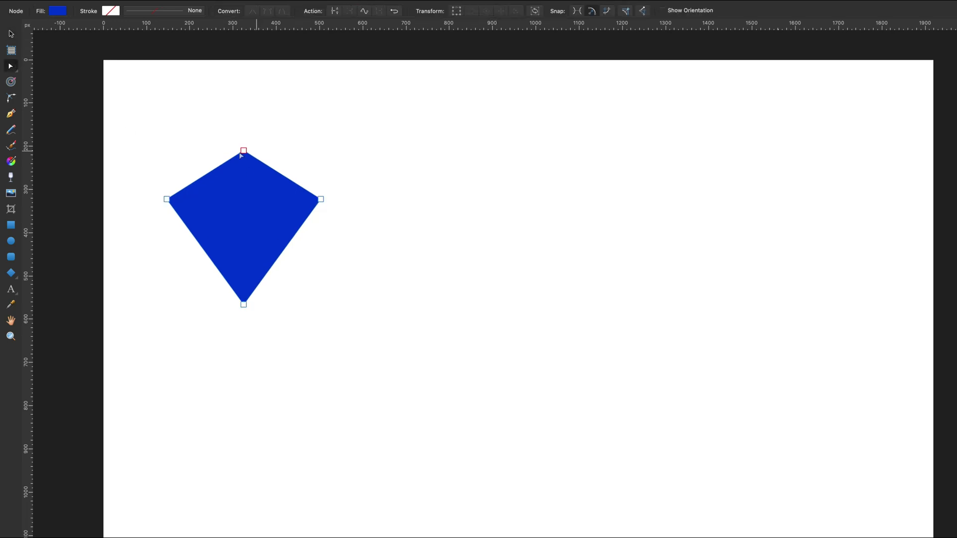
left_click_drag(242, 152, 242, 220)
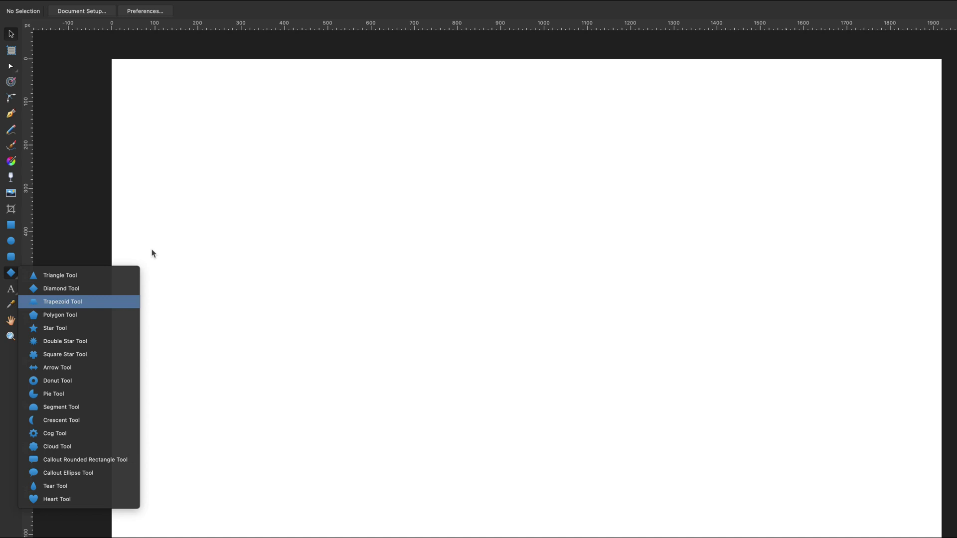
Step: Draw a blue trapezoid and set its right point to 75% and left point to 9%
left_click_drag(223, 153, 380, 321)
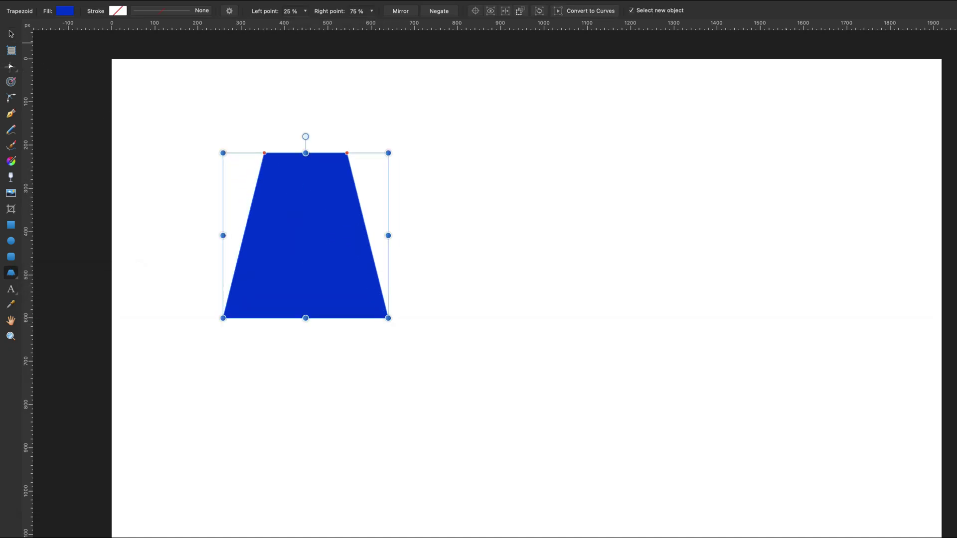
left_click(11, 66)
left_click(338, 171)
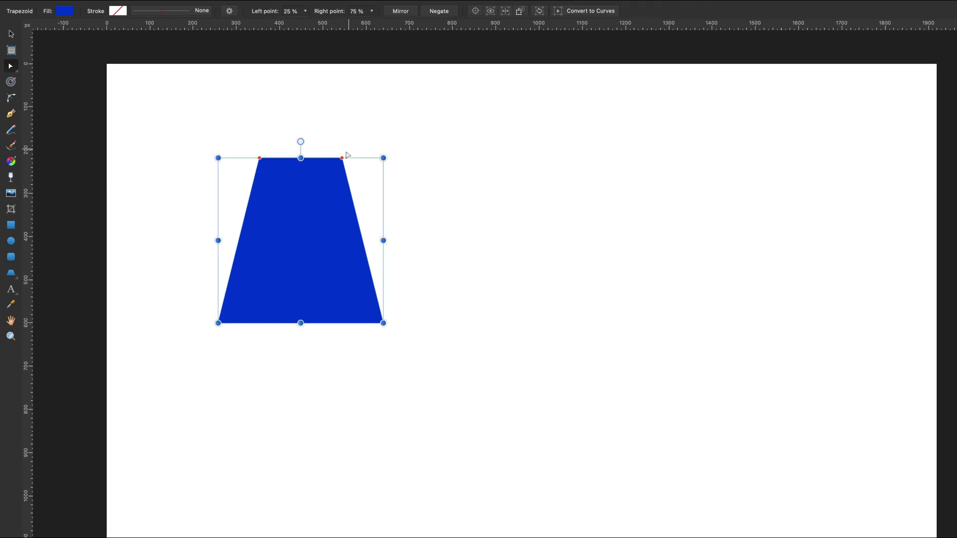
left_click_drag(344, 158, 352, 159)
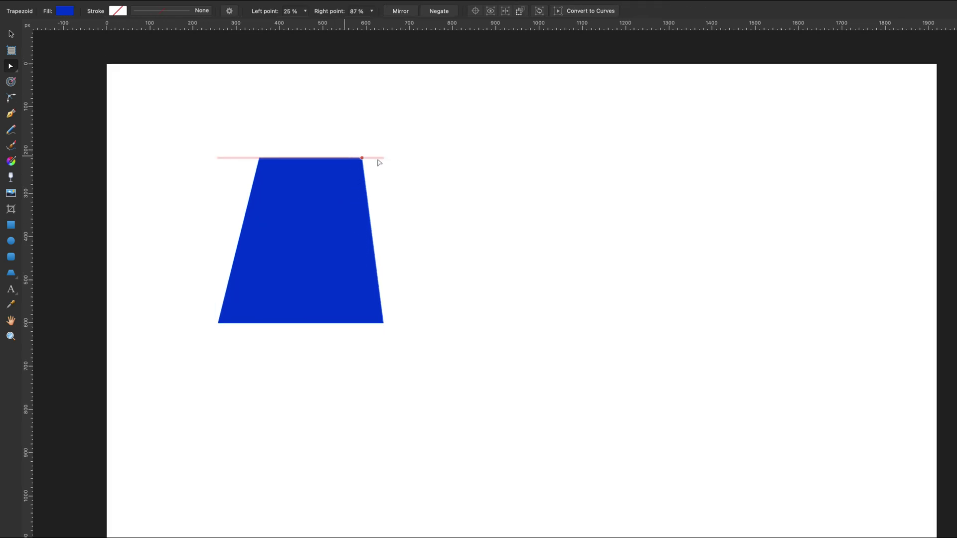
left_click_drag(378, 162, 355, 163)
scroll(355, 170, "left", 2)
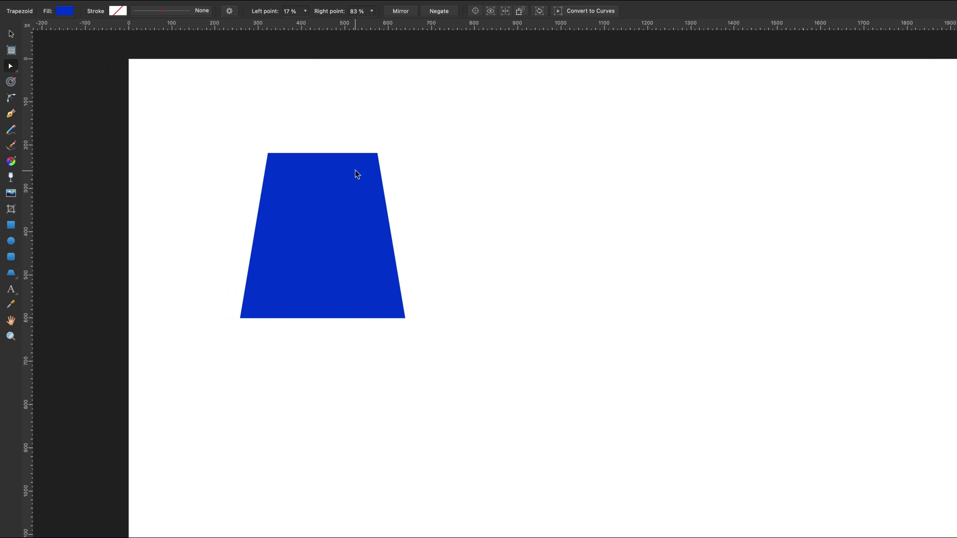
scroll(355, 170, "left", 1)
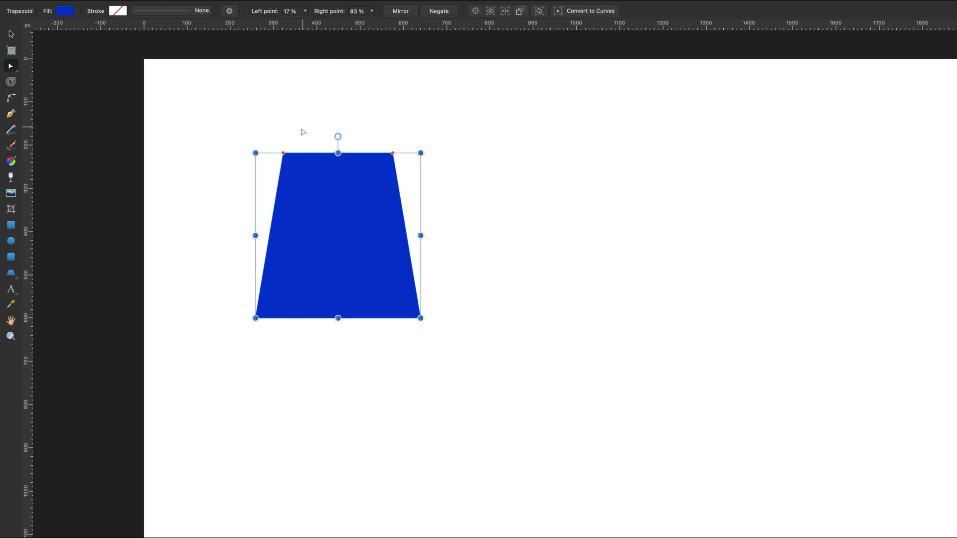
left_click_drag(272, 16, 351, 19)
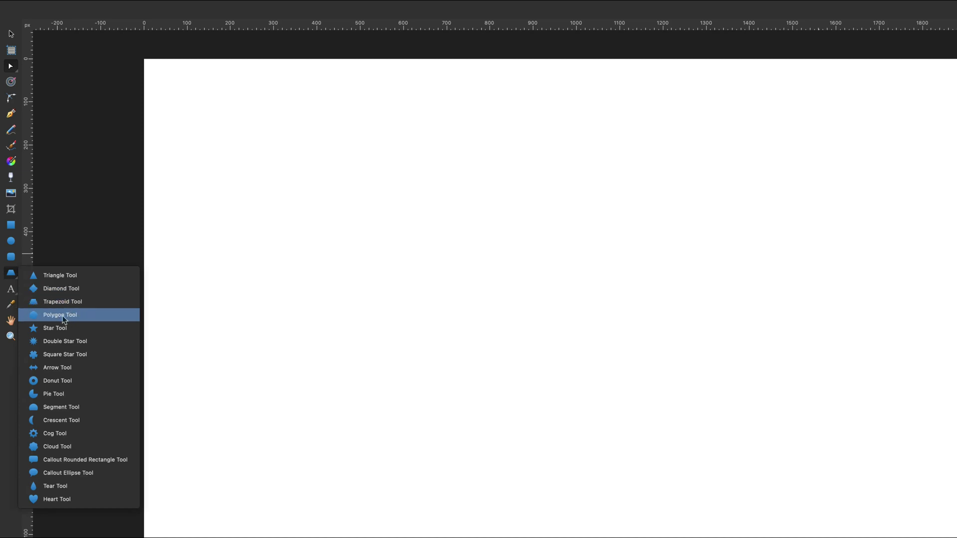
Step: Draw a blue pentagon with the Polygon tool and reduce it to three sides
left_click(60, 315)
scroll(357, 229, "right", 3)
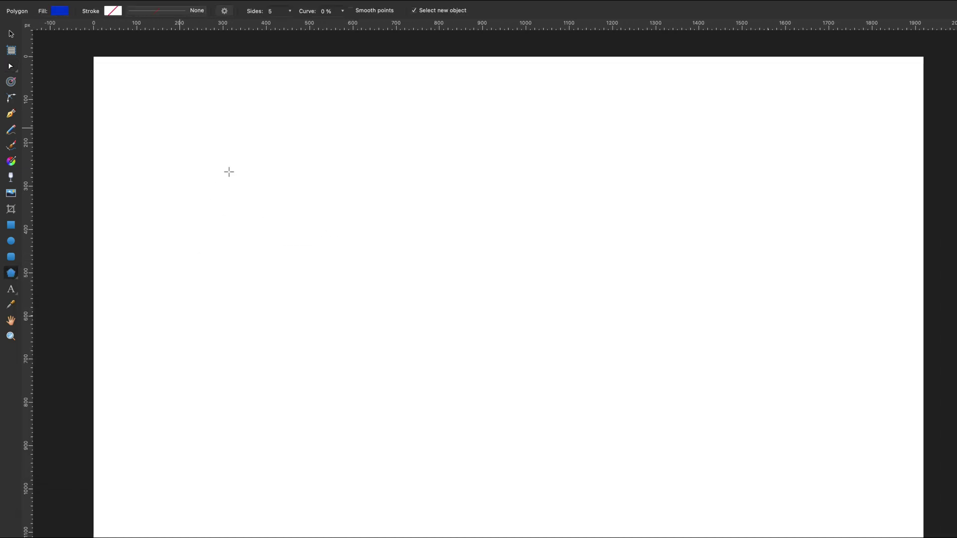
left_click_drag(180, 128, 396, 345)
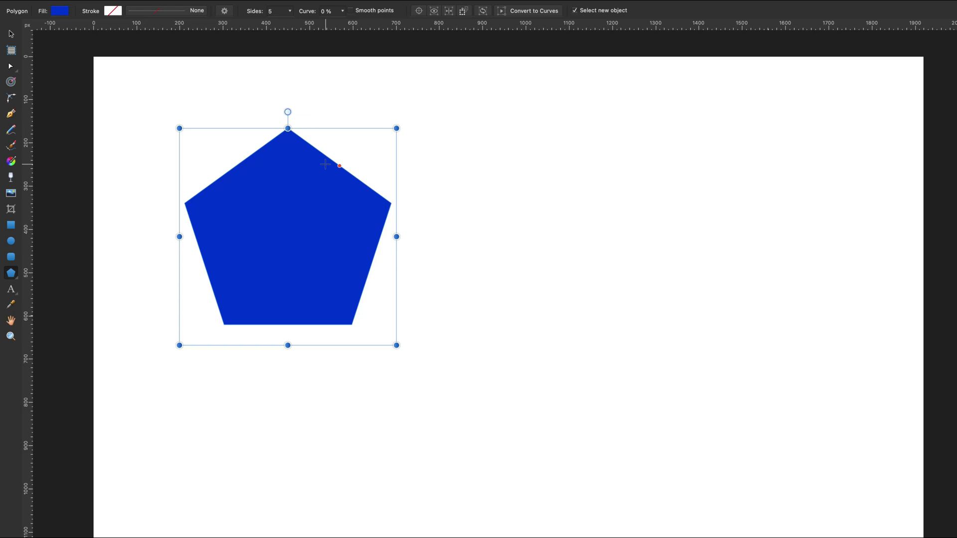
mouse_move(339, 165)
left_mouse_down()
mouse_move(323, 192)
mouse_move(361, 145)
mouse_move(341, 172)
left_mouse_up()
left_click(290, 11)
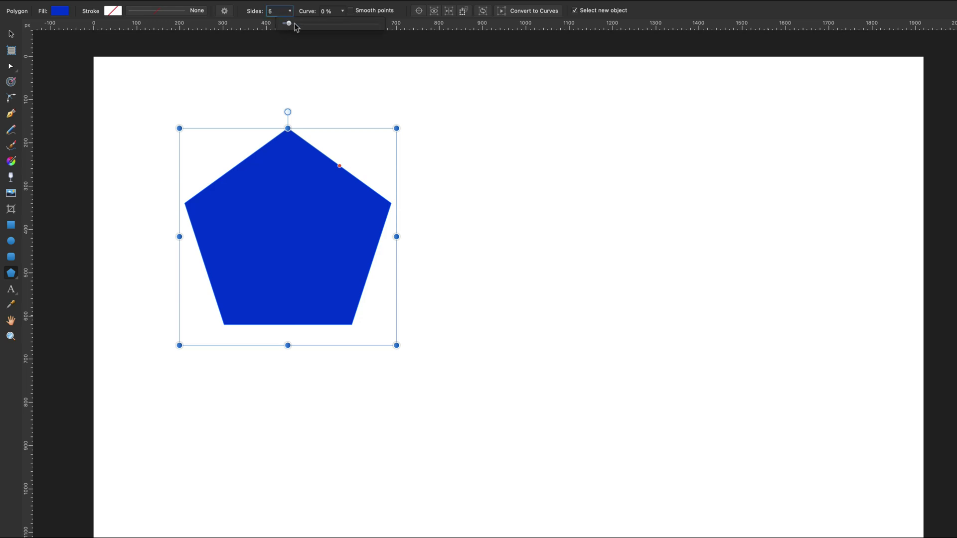
mouse_move(295, 25)
left_mouse_down()
mouse_move(304, 25)
mouse_move(284, 27)
left_mouse_up()
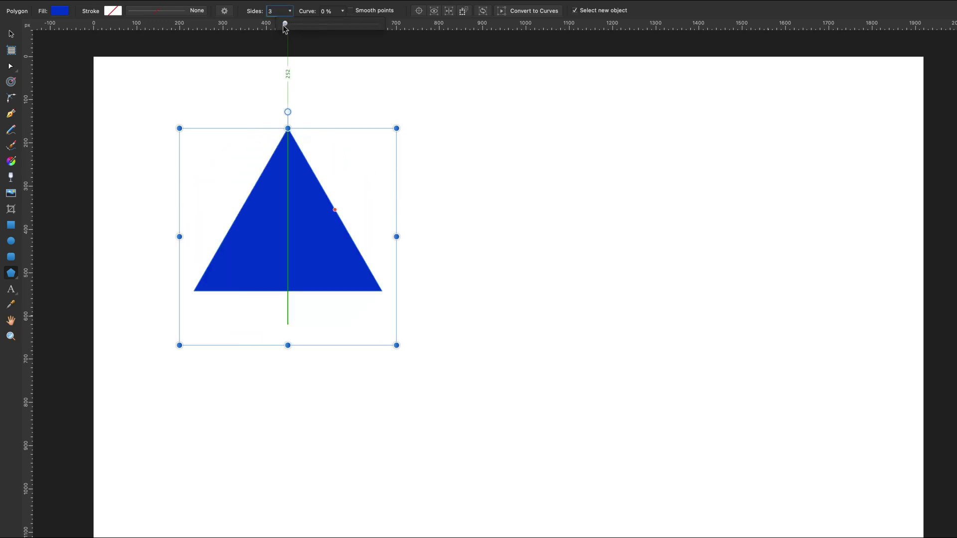
Step: Bulge the triangle's sides outward to a 43% curve
key("v")
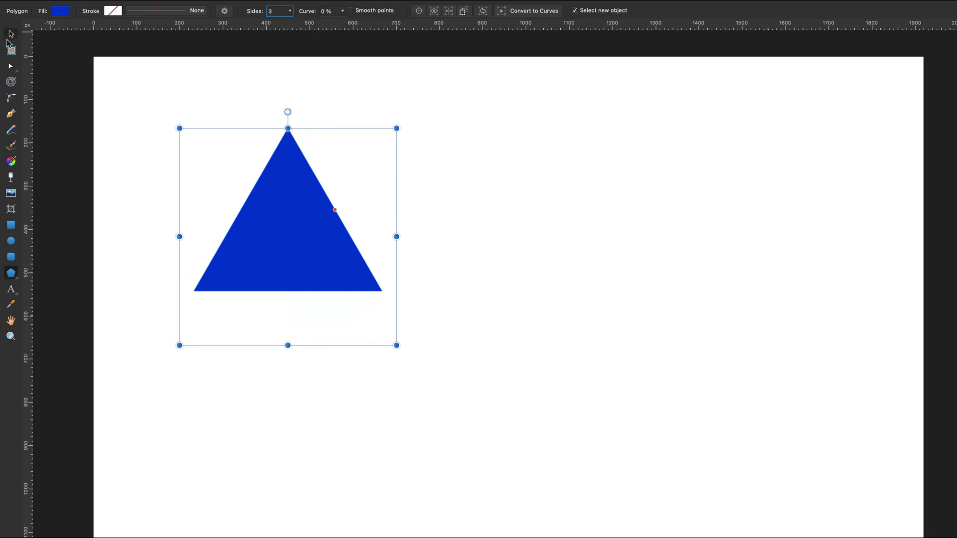
key("a")
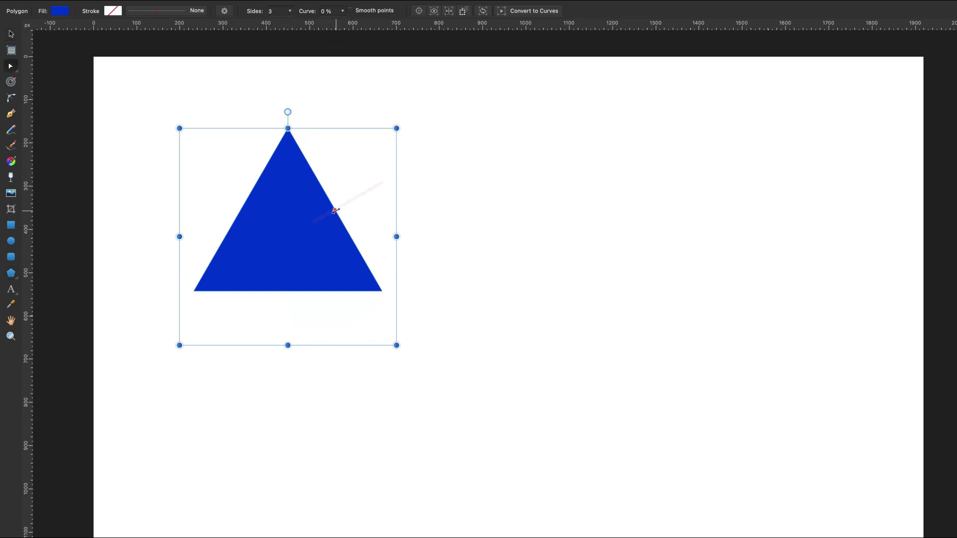
left_click_drag(335, 210, 354, 198)
left_click(312, 401)
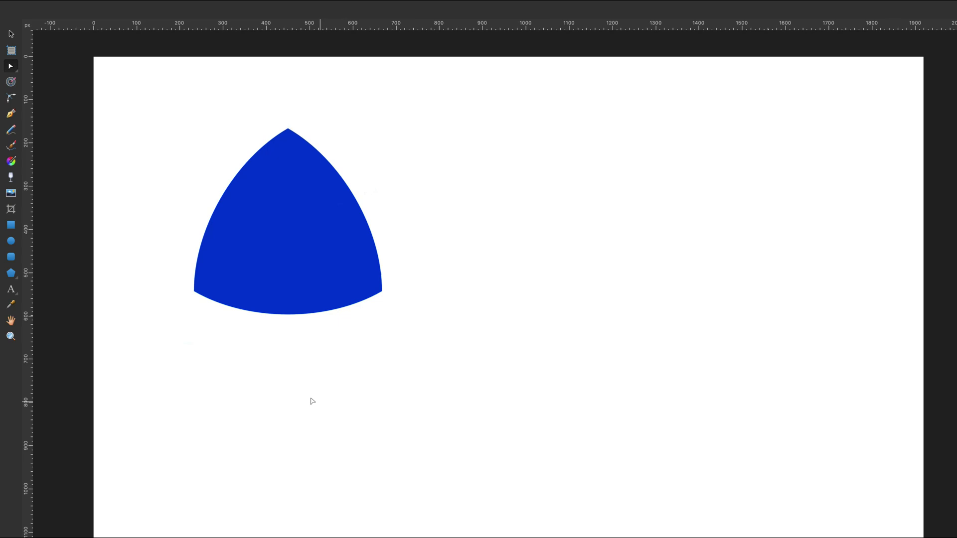
Step: Rotate the curved triangle upside down, then delete it
left_click(305, 255)
left_click_drag(287, 111, 289, 348)
left_click(452, 255)
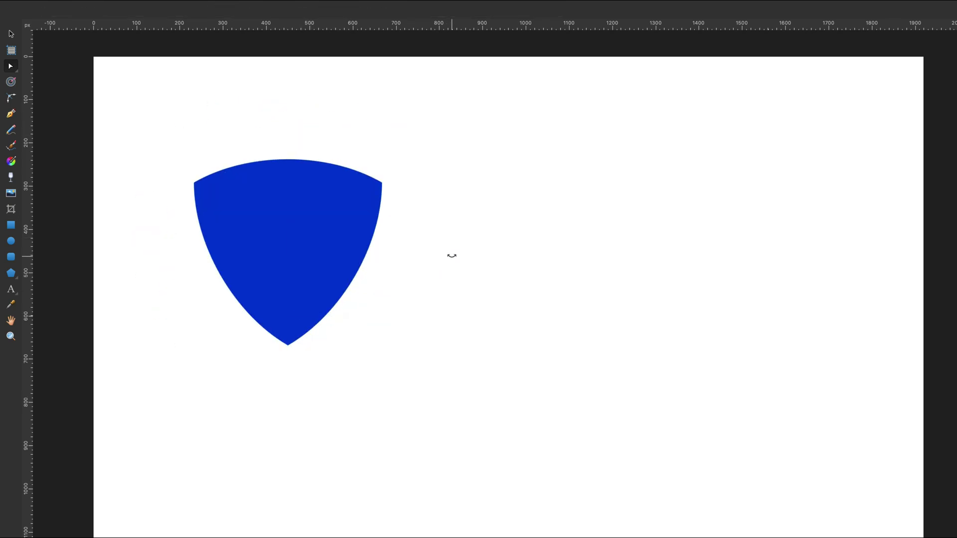
left_click(367, 232)
key("Delete")
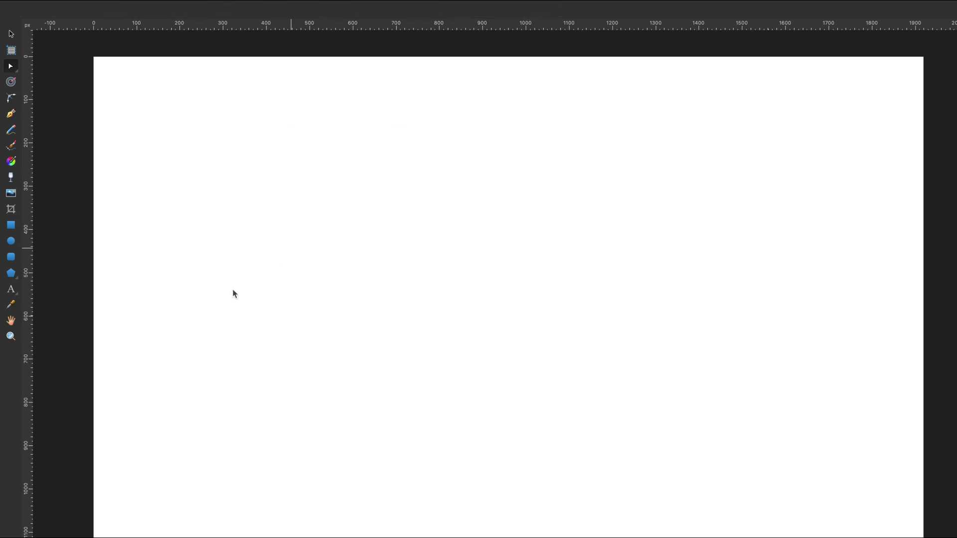
Step: Draw a blue star, fatten its inner radius, round its tips and change it to ten points
left_click(11, 273)
left_click(55, 327)
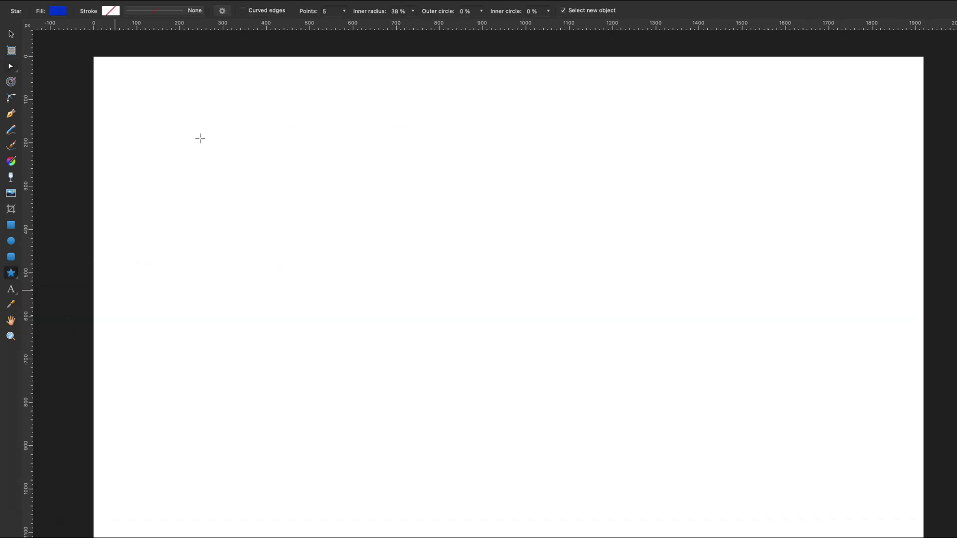
left_click_drag(137, 95, 358, 316)
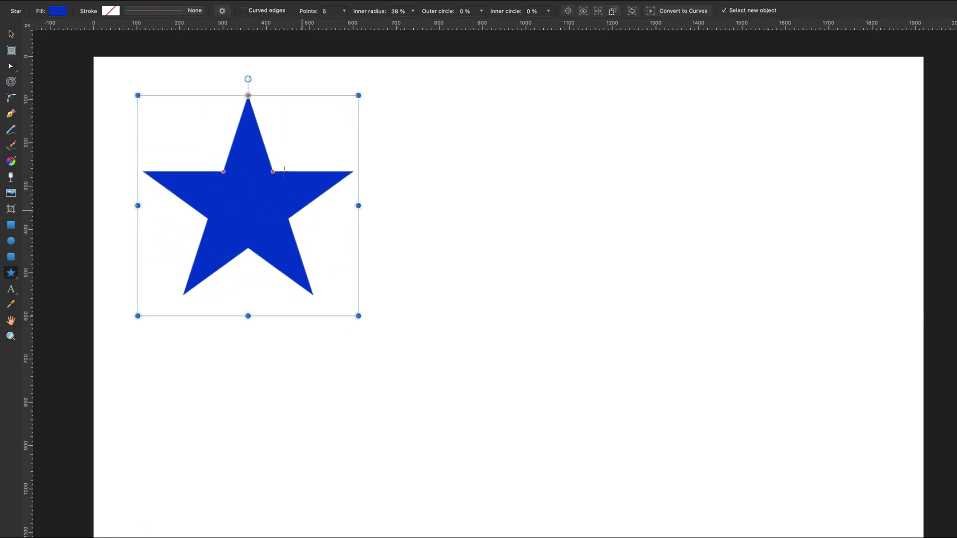
mouse_move(275, 172)
left_mouse_down()
mouse_move(331, 120)
mouse_move(294, 141)
mouse_move(278, 174)
mouse_move(302, 140)
mouse_move(282, 167)
left_mouse_up()
left_click_drag(250, 93, 249, 103)
left_click_drag(315, 13, 319, 13)
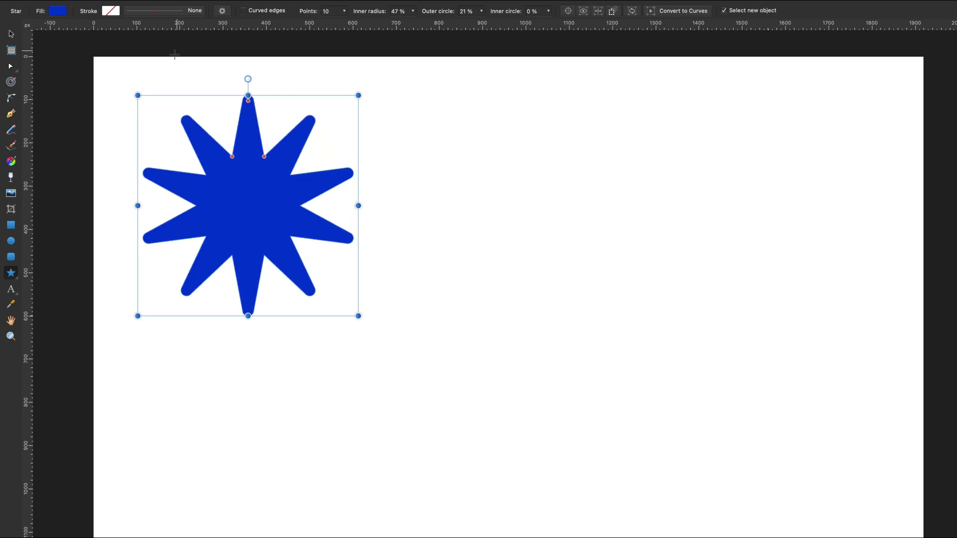
Step: Convert the star to curves and delete an inner node between two tips
left_click(687, 11)
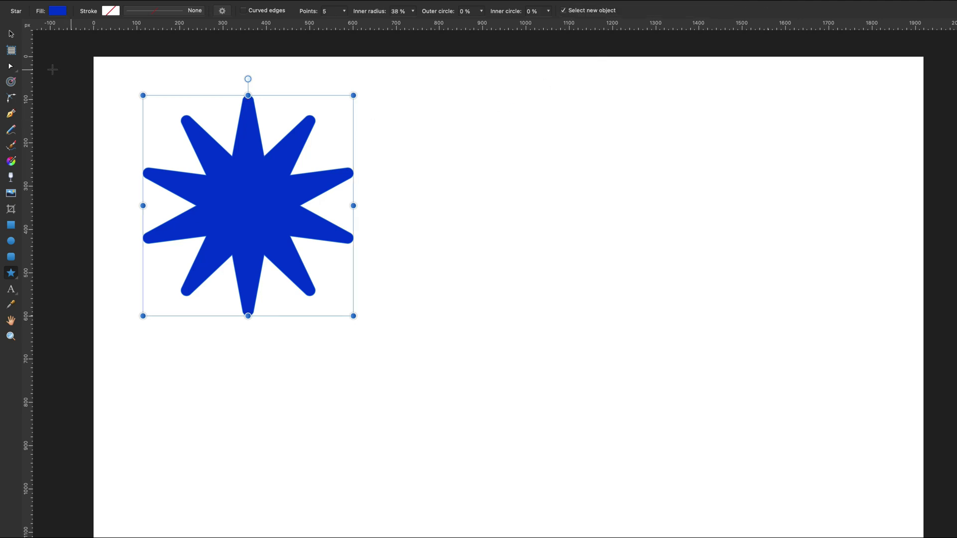
key("a")
left_click_drag(264, 157, 275, 94)
key("ctrl+z")
key("Delete")
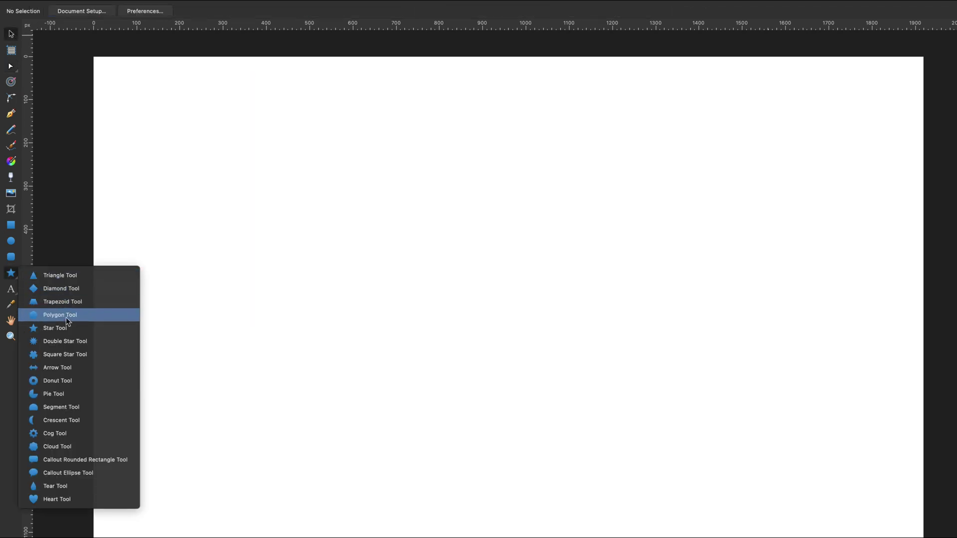
Step: Draw a blue double star and delete it
left_click(84, 341)
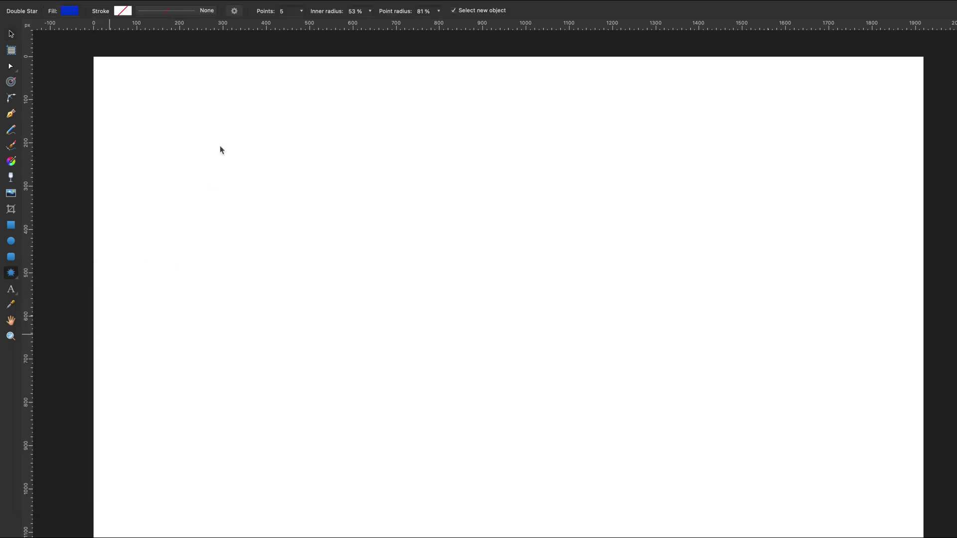
left_click_drag(162, 101, 368, 306)
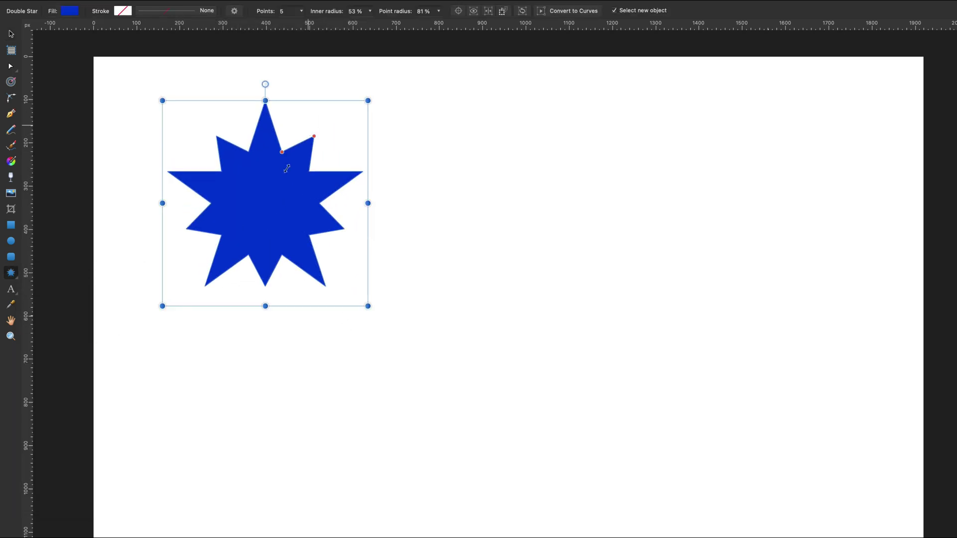
key("Delete")
Step: Draw a blue square star with a slightly deeper cutout and 26 sides
left_click(16, 277)
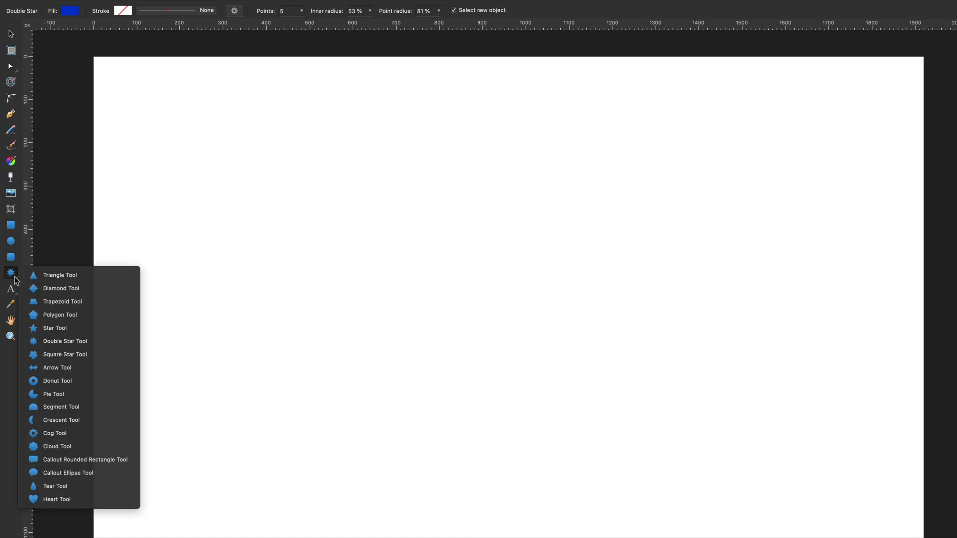
left_click(109, 356)
left_click_drag(173, 124, 324, 323)
left_click_drag(257, 168, 260, 169)
left_click_drag(269, 15, 283, 15)
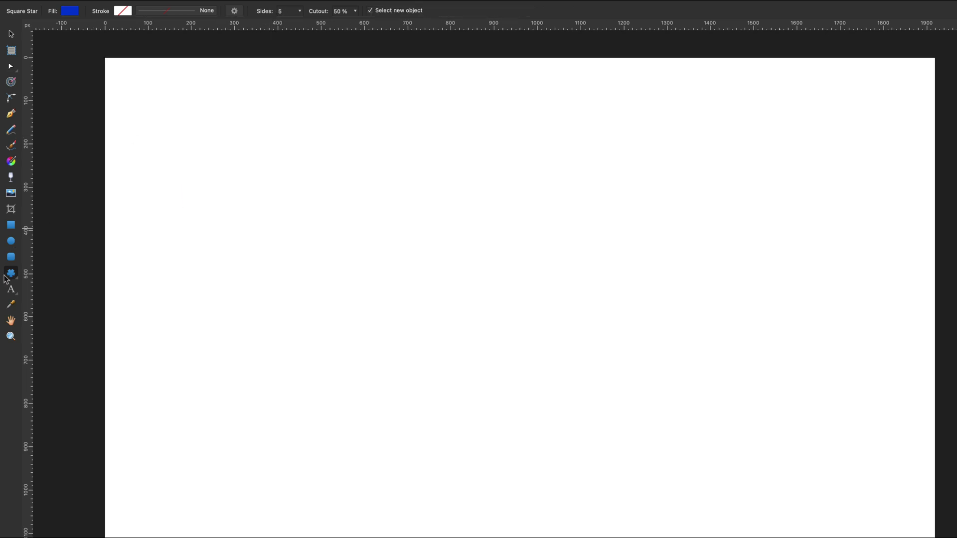
left_click(17, 275)
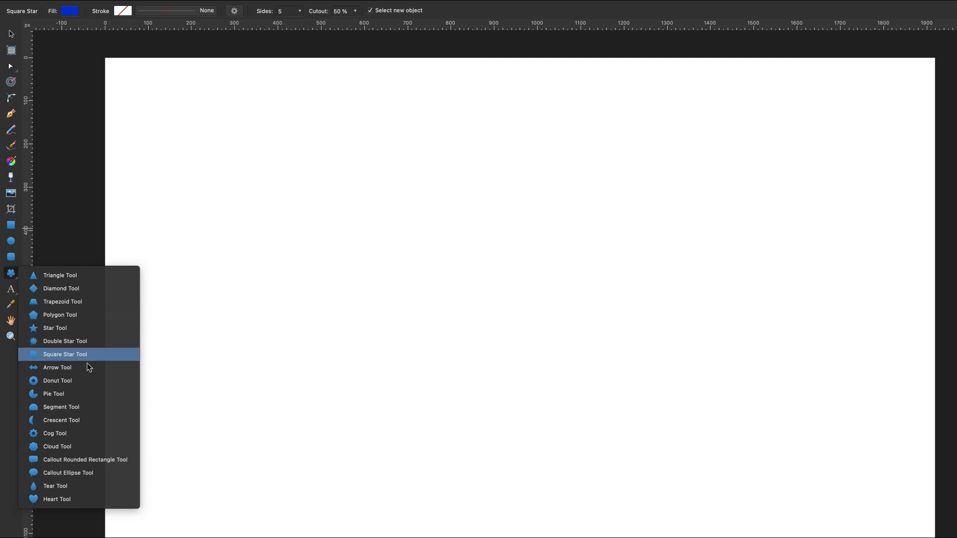
Step: Draw a blue double arrow, indent its right arrowhead and thin the shaft to 25%
left_click(58, 368)
left_click_drag(180, 137, 458, 252)
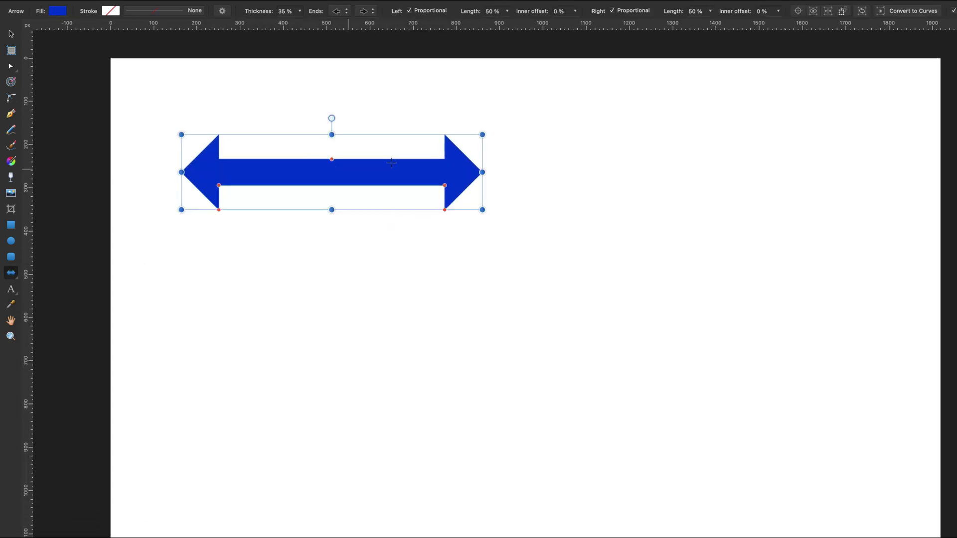
mouse_move(443, 187)
left_mouse_down()
mouse_move(380, 184)
mouse_move(444, 185)
left_mouse_up()
left_click_drag(331, 158, 331, 163)
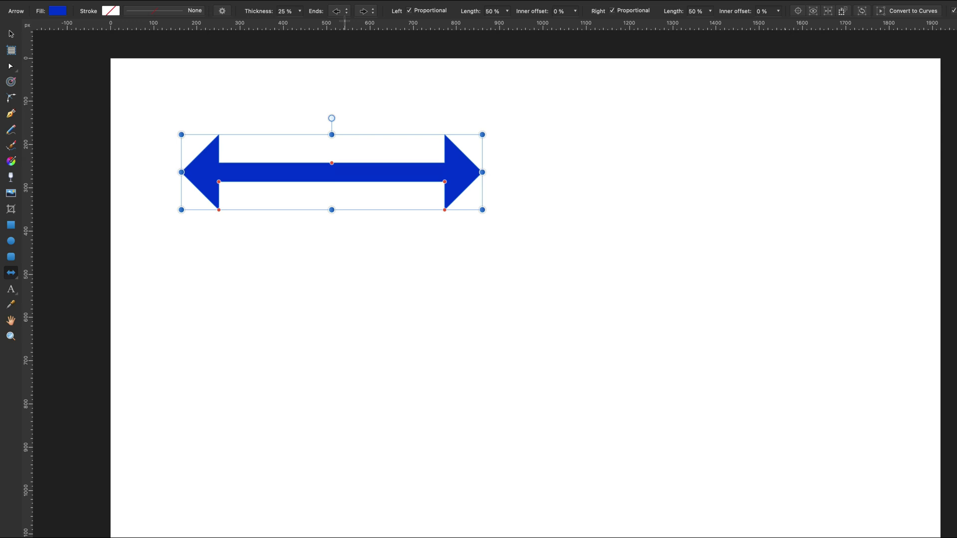
Step: Give the arrow a box-shaped left end at 144% size, then delete it
left_click(347, 11)
left_click(351, 63)
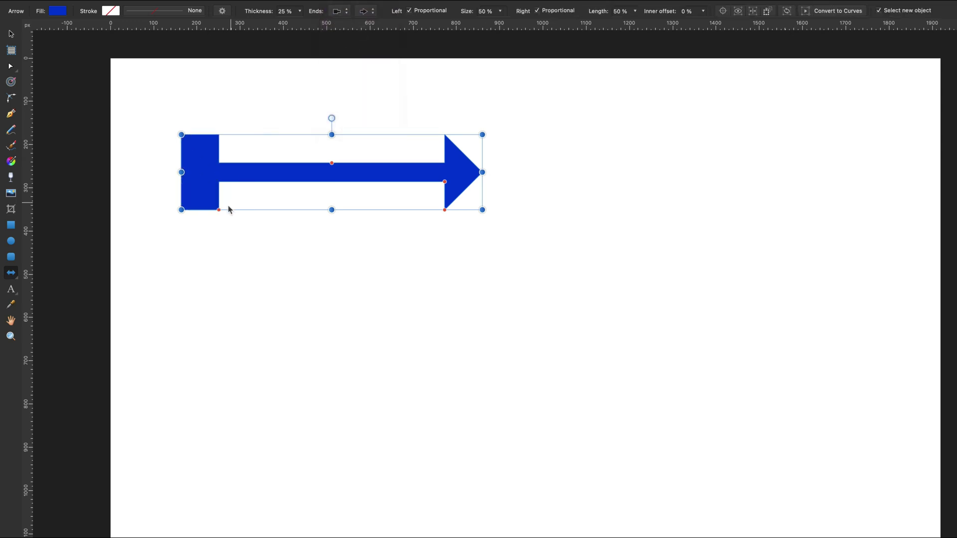
left_click_drag(220, 209, 290, 206)
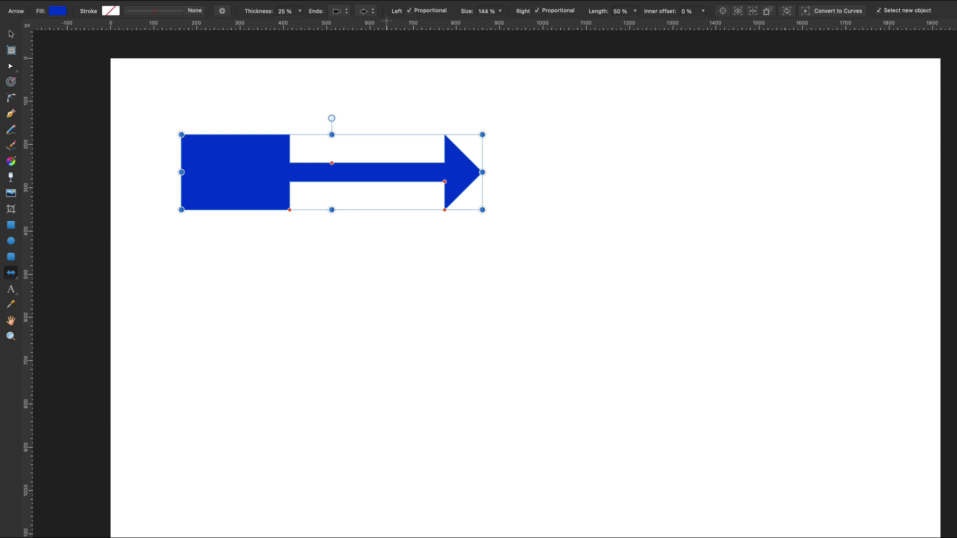
left_click(366, 11)
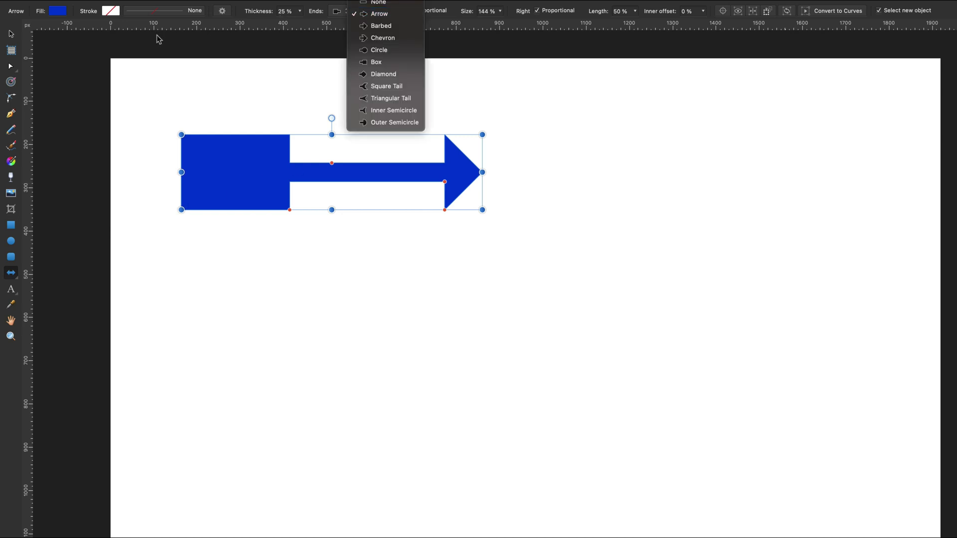
key("Escape")
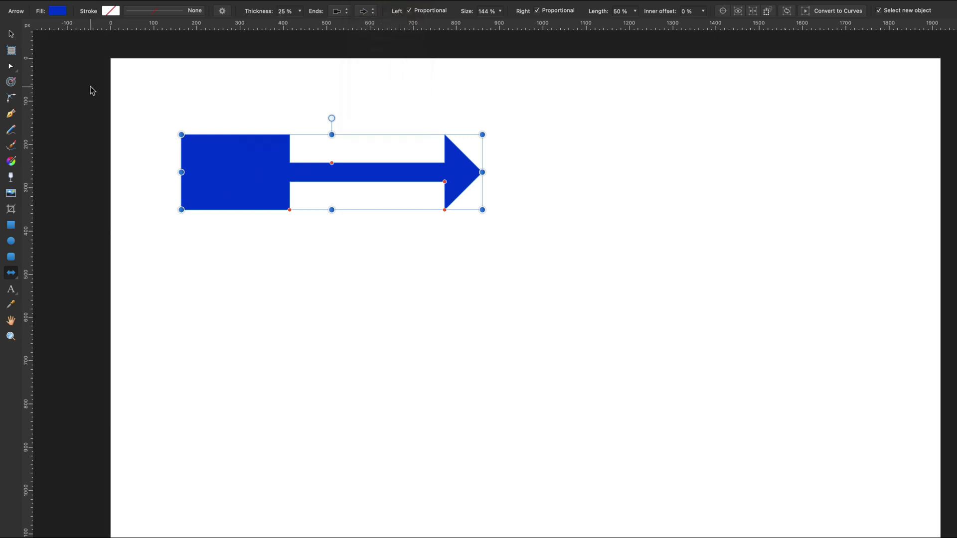
key("Delete")
Step: Draw a blue donut, resize its hole and cut it to a half ring from 180°
left_click(11, 273)
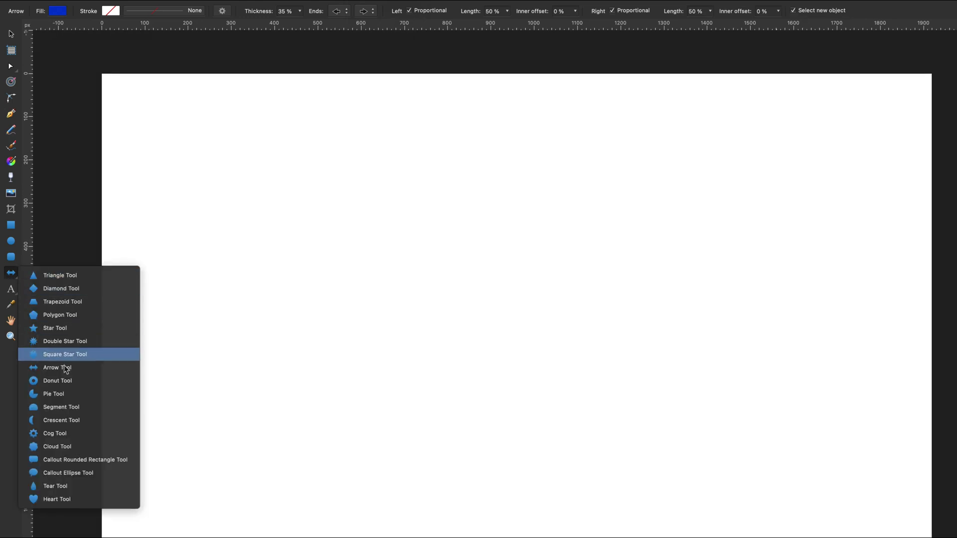
left_click(65, 380)
left_click_drag(164, 137, 406, 378)
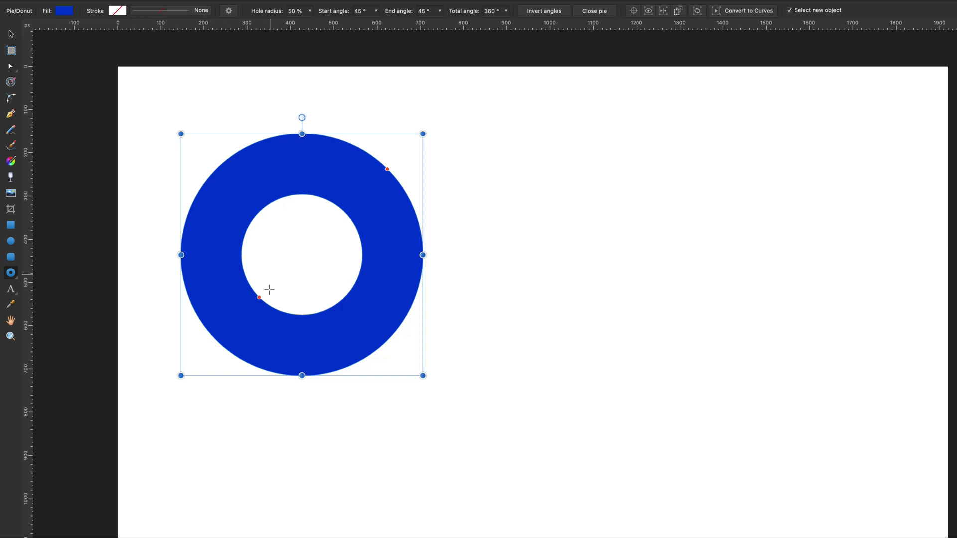
mouse_move(259, 298)
left_mouse_down()
mouse_move(224, 331)
mouse_move(271, 295)
mouse_move(260, 306)
left_mouse_up()
left_click_drag(385, 169, 214, 256)
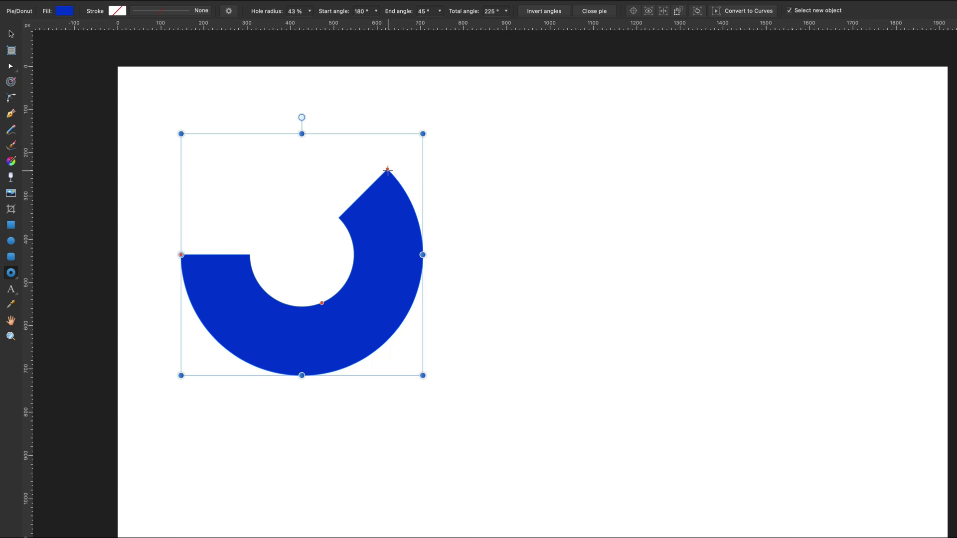
left_click_drag(387, 170, 424, 256)
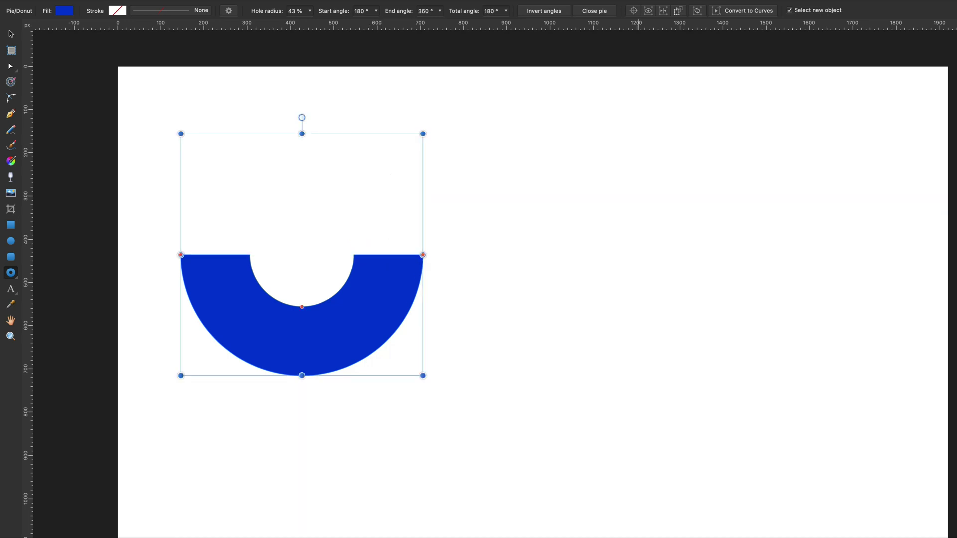
Step: Flip the half ring to the upper half and nudge it down and right
key("ctrl+shift+v")
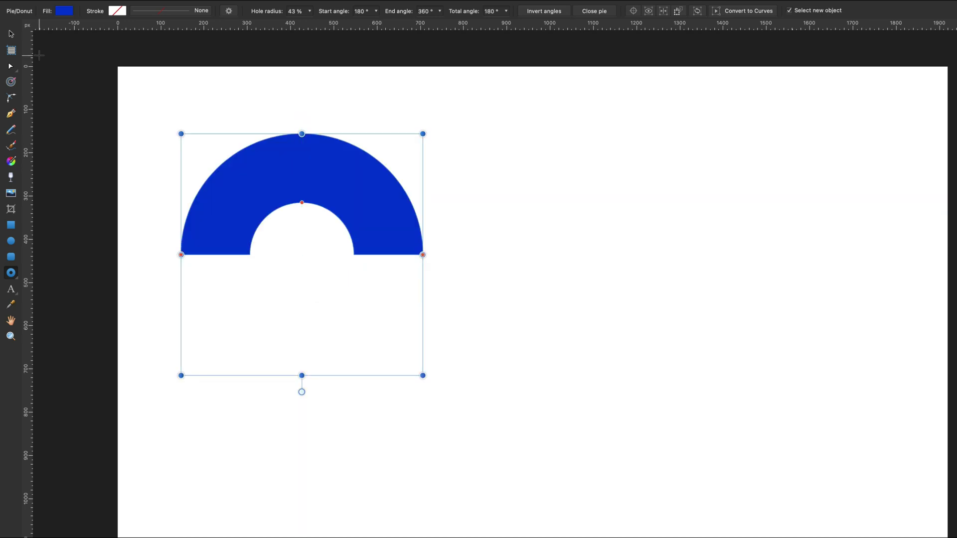
left_click(11, 34)
left_click_drag(275, 170, 290, 208)
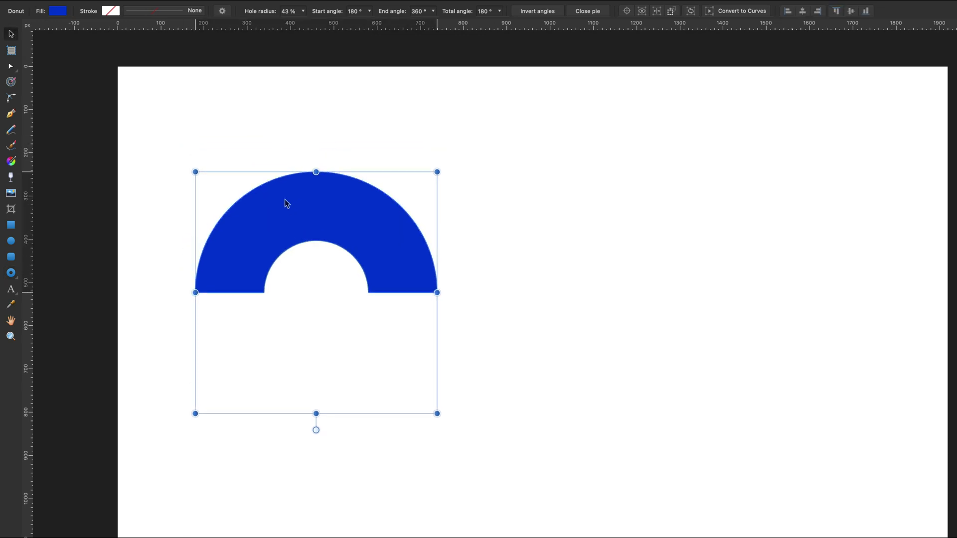
Step: Drag the half ring's end-angle handle to 303°, leaving a 123° arc
left_click(10, 67)
left_click(373, 255)
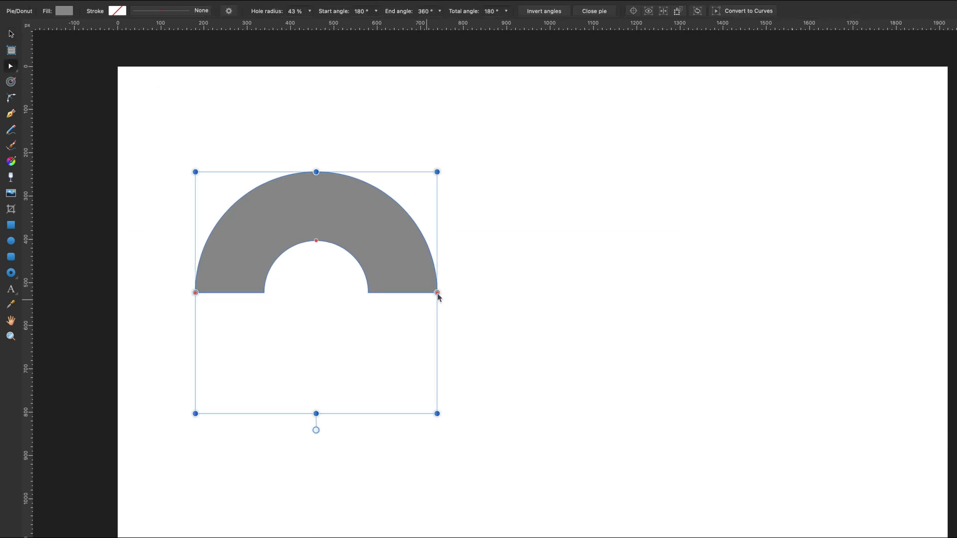
left_click_drag(437, 292, 381, 191)
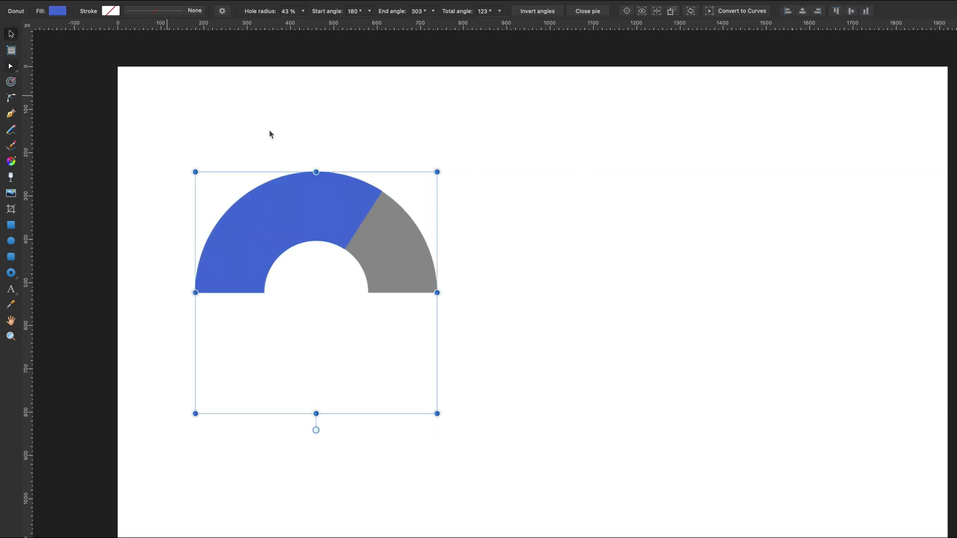
left_click(272, 119)
left_click(287, 190)
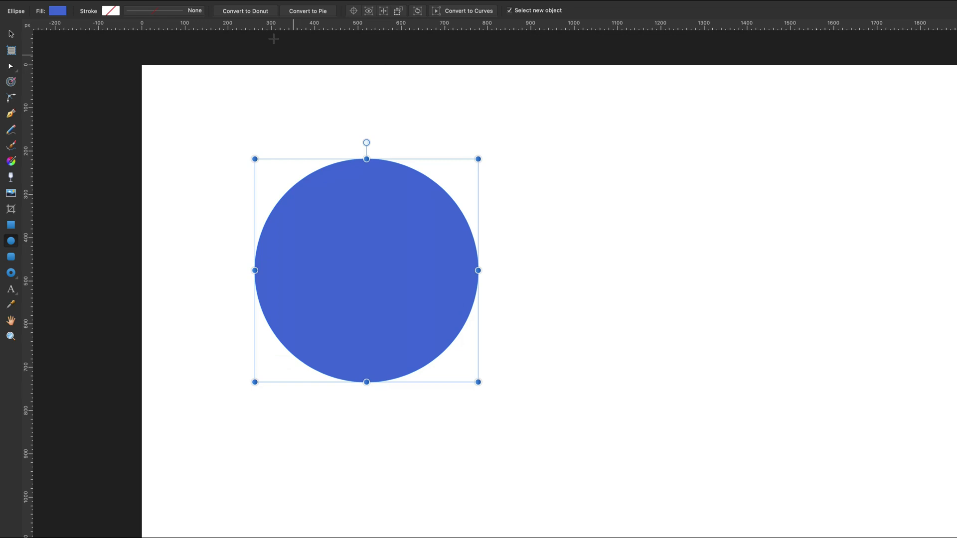
Step: Convert the blue circle into a 50% donut, try its hole and angle handles, then delete it
left_click(262, 12)
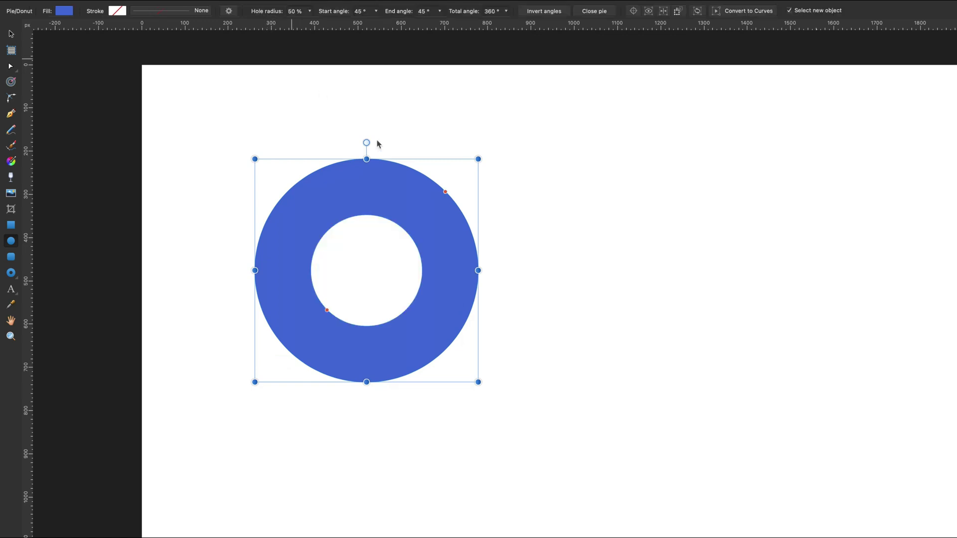
mouse_move(326, 310)
left_mouse_down()
mouse_move(346, 292)
mouse_move(312, 324)
mouse_move(327, 310)
left_mouse_up()
mouse_move(446, 190)
left_mouse_down()
mouse_move(402, 159)
mouse_move(449, 184)
left_mouse_up()
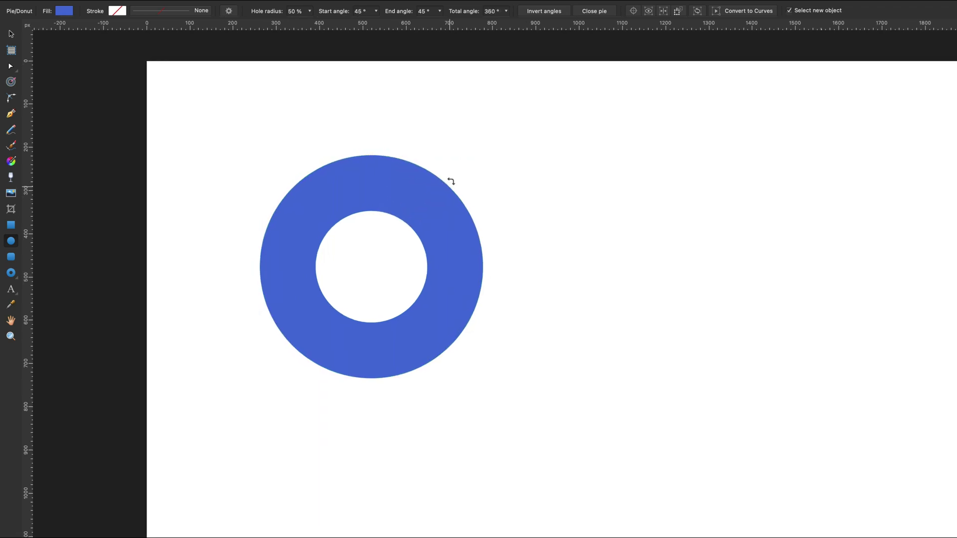
left_click(19, 36)
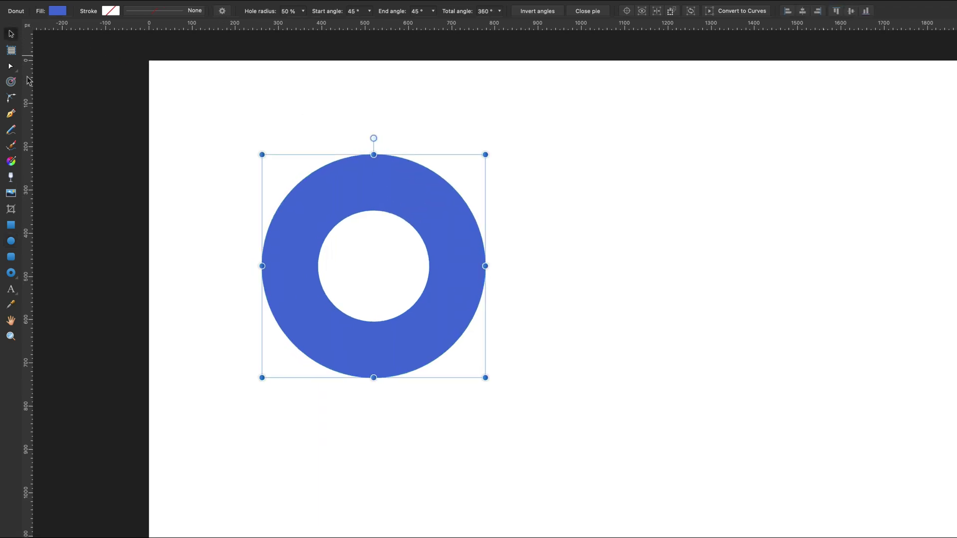
key("Delete")
Step: Draw a blue pie and widen it to 330°, with its end angle at 60°
left_click(16, 277)
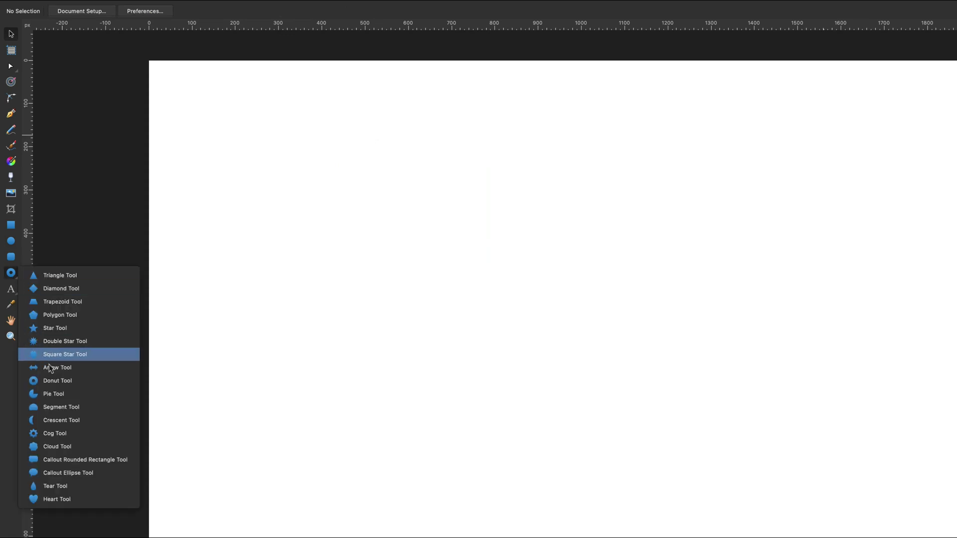
left_click(60, 397)
left_click_drag(280, 153, 475, 348)
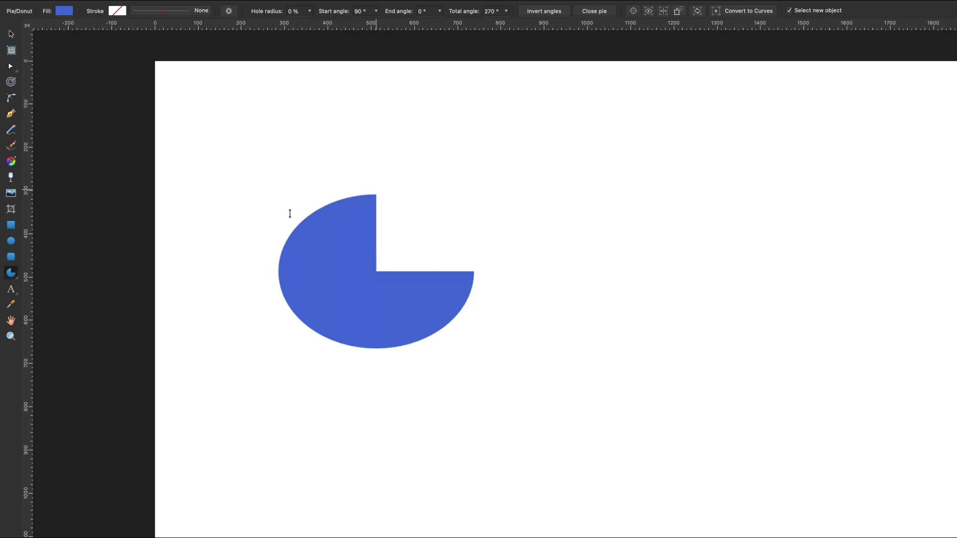
scroll(314, 175, "left", 1)
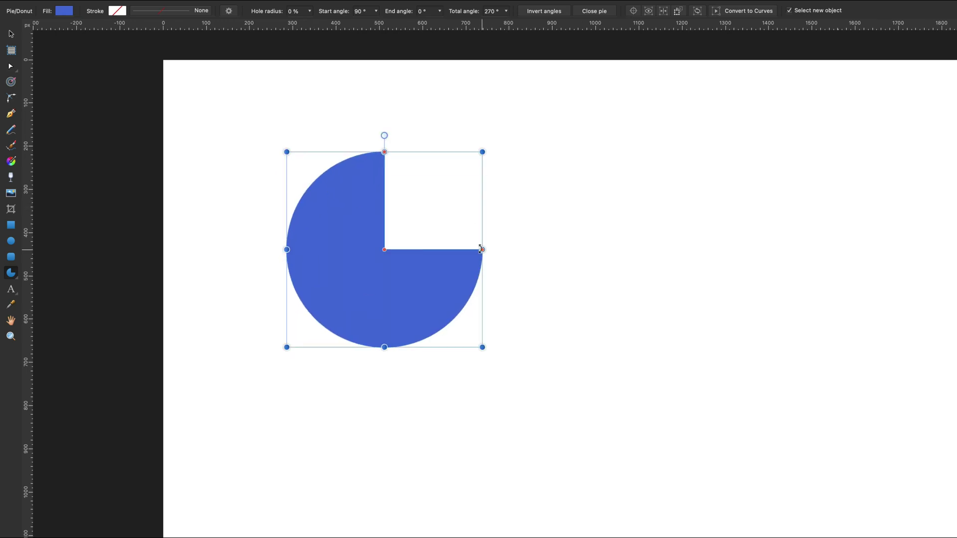
left_click_drag(481, 249, 425, 185)
mouse_move(384, 249)
left_mouse_down()
mouse_move(408, 239)
mouse_move(388, 252)
mouse_move(399, 259)
mouse_move(385, 249)
left_mouse_up()
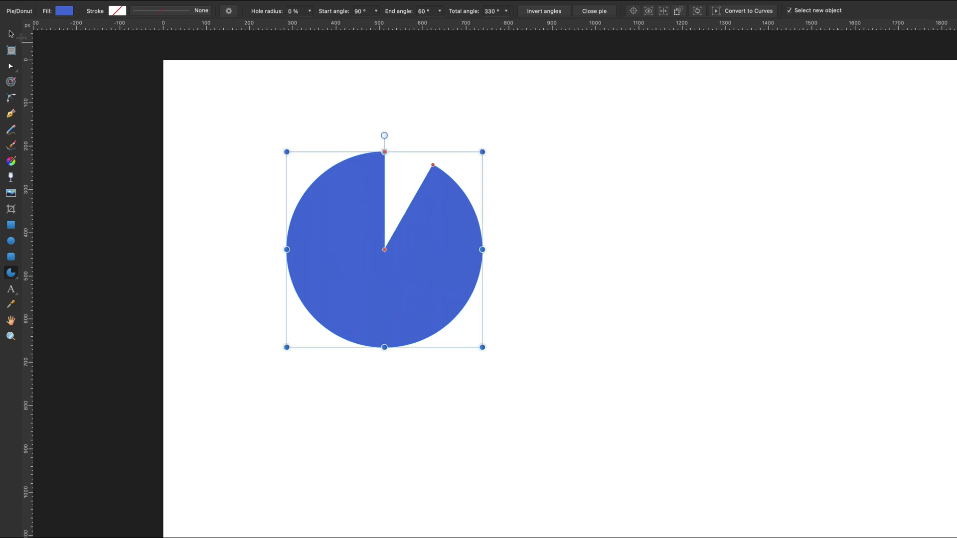
left_click(11, 272)
Step: Draw a blue segment right of the pie, lower its flat base and trim its top flat
left_click_drag(532, 163, 743, 372)
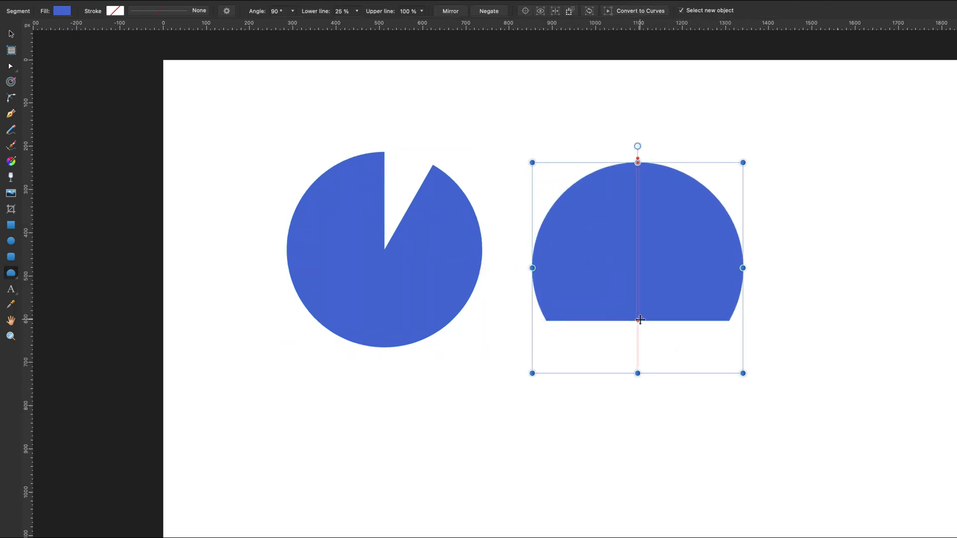
left_click_drag(640, 319, 638, 368)
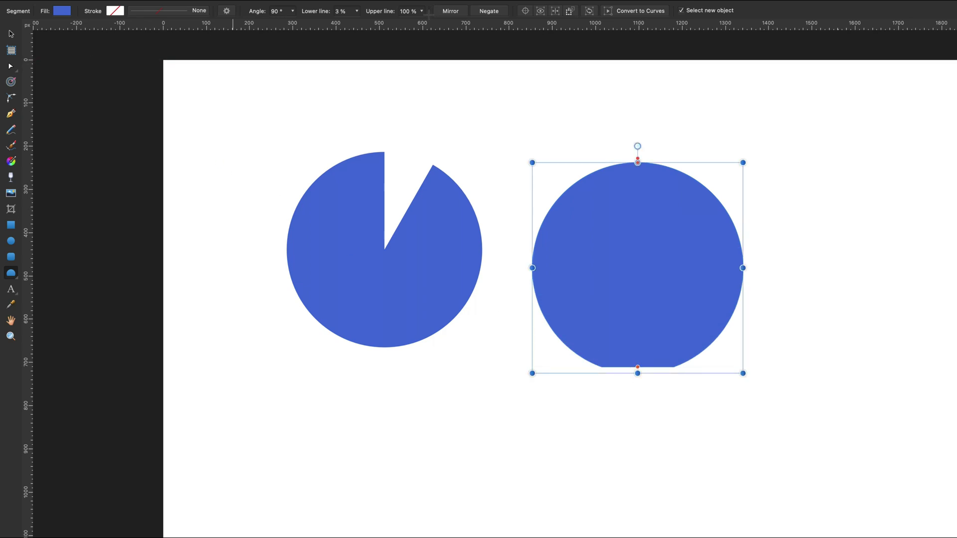
left_click_drag(390, 10, 328, 35)
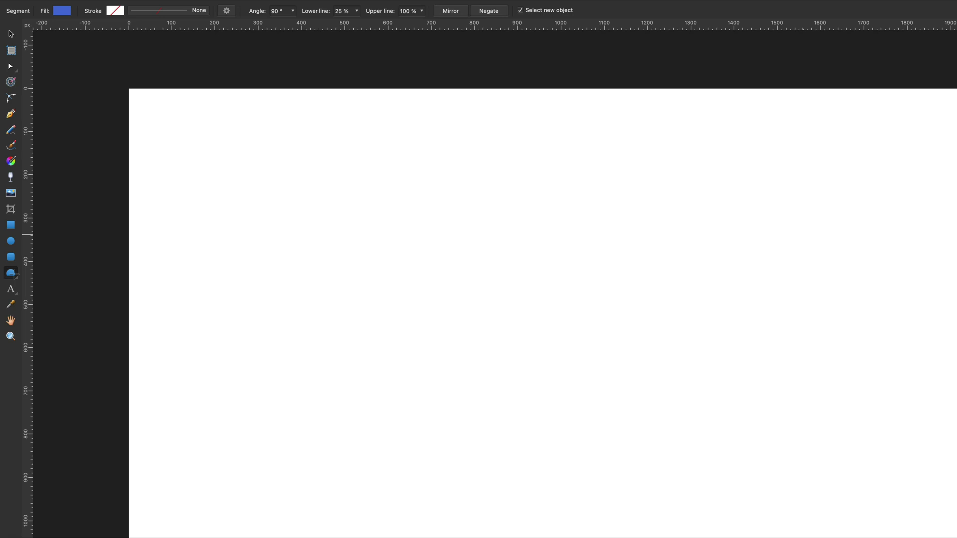
Step: Draw a blue crescent, thin it by deepening its inner curve, then delete it
left_click(11, 273)
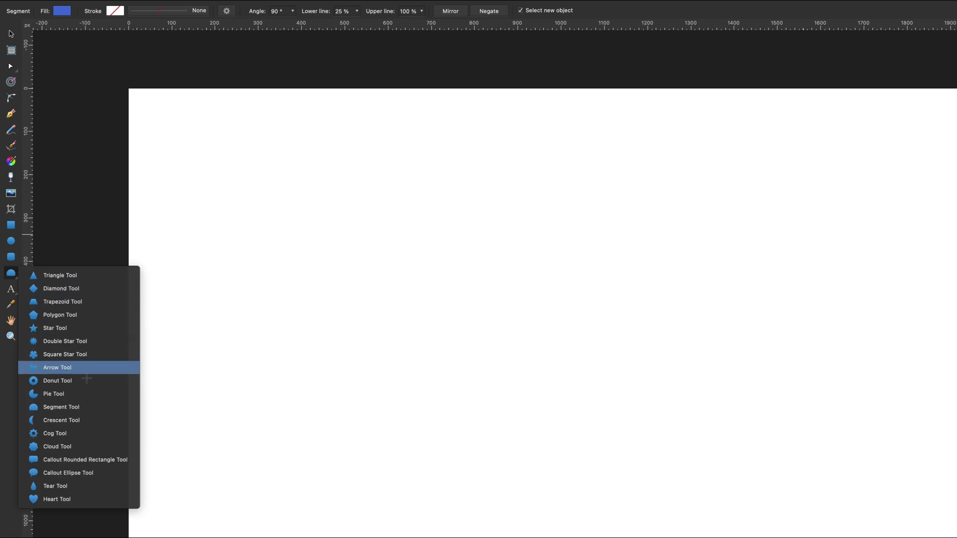
left_click(100, 421)
left_click_drag(248, 181, 464, 397)
left_click_drag(324, 289, 267, 284)
key("Delete")
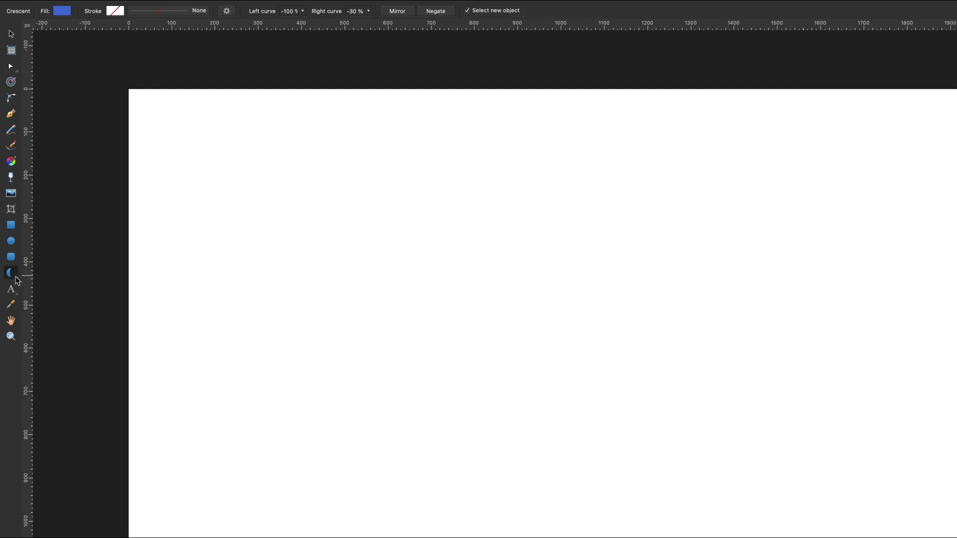
left_click(11, 272)
Step: Draw a blue cog and reshape it to 14 teeth, 58% tooth size and a 69% hole
left_click(79, 433)
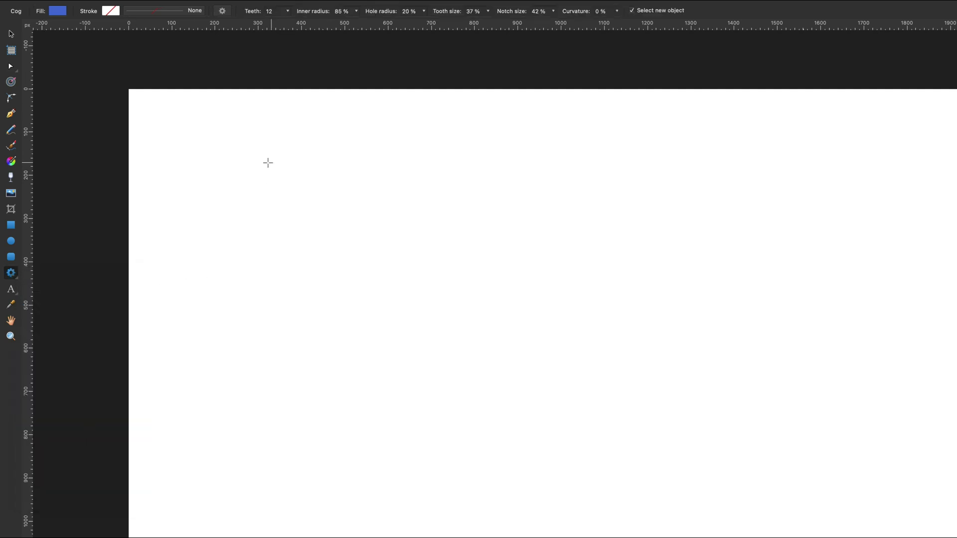
left_click_drag(256, 172, 444, 368)
left_click_drag(365, 174, 373, 107)
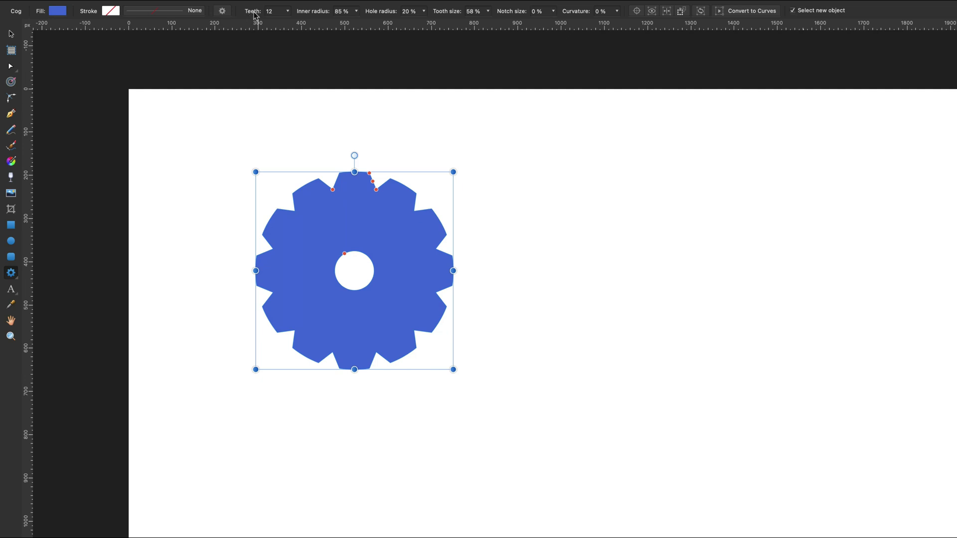
left_click_drag(247, 14, 341, 206)
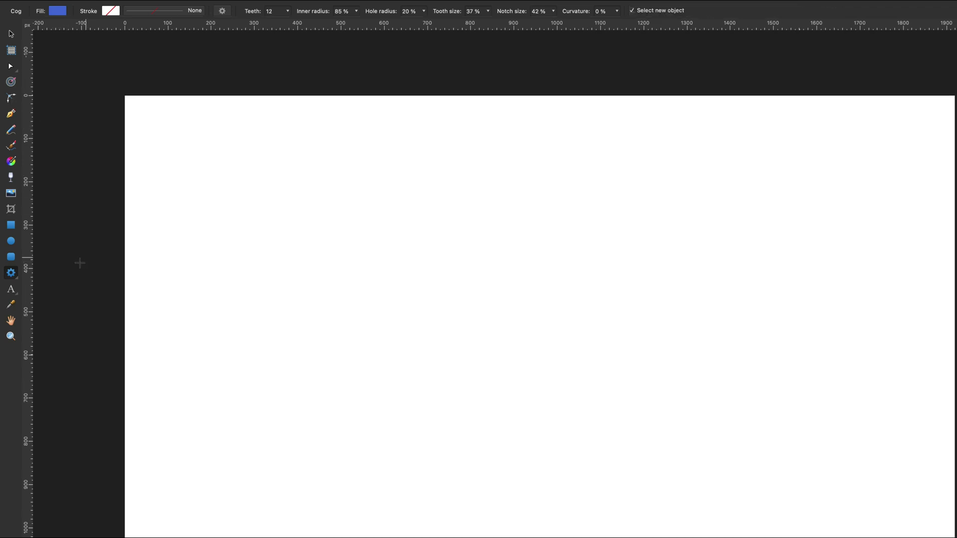
Step: Draw a 12-bubble blue cloud, vary its inner radius between 23% and 82%, then delete it
left_click(11, 273)
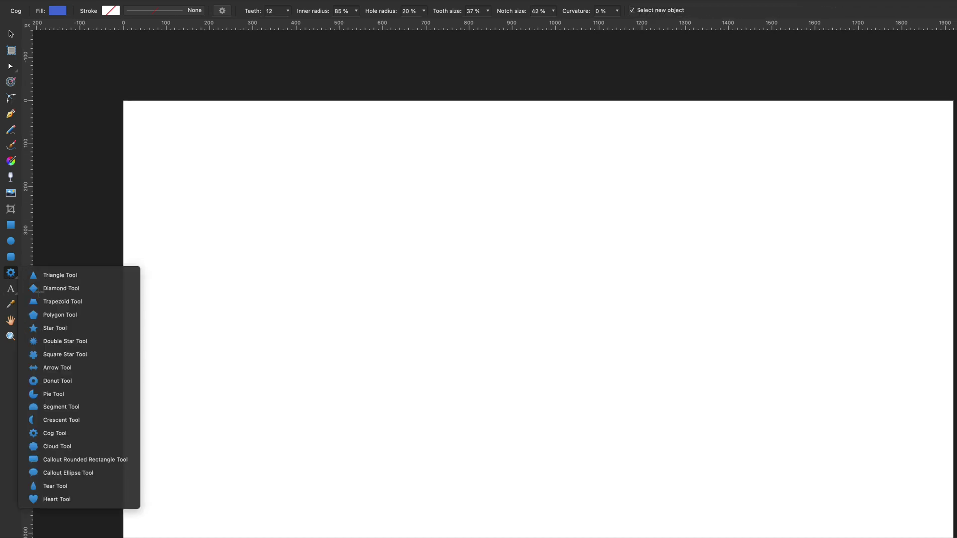
left_click(89, 447)
left_click_drag(192, 179, 368, 369)
left_click_drag(315, 194, 332, 210)
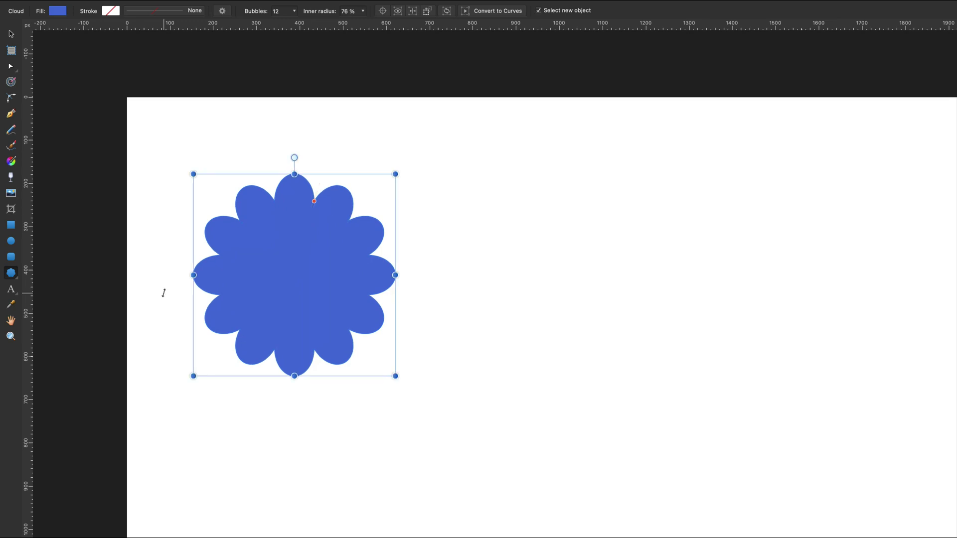
key("Delete")
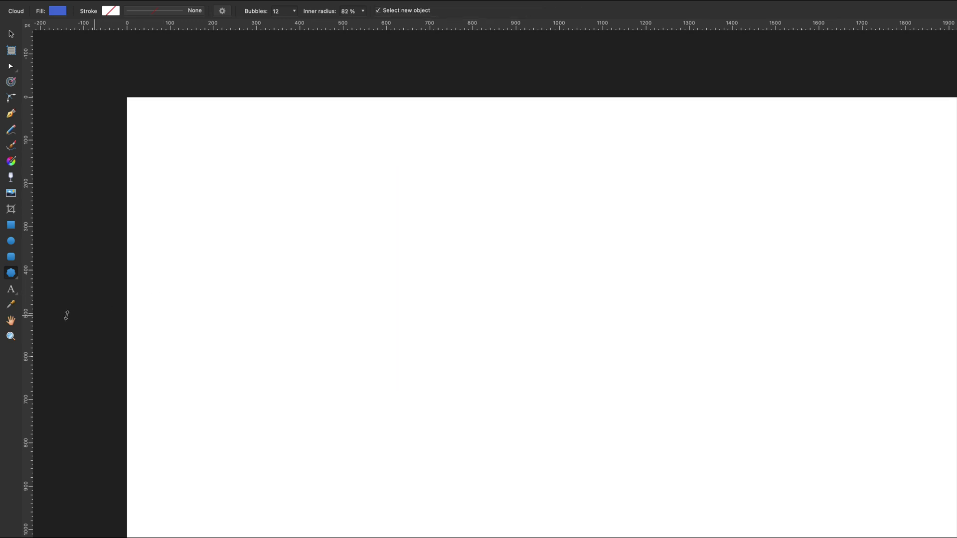
left_click(11, 272)
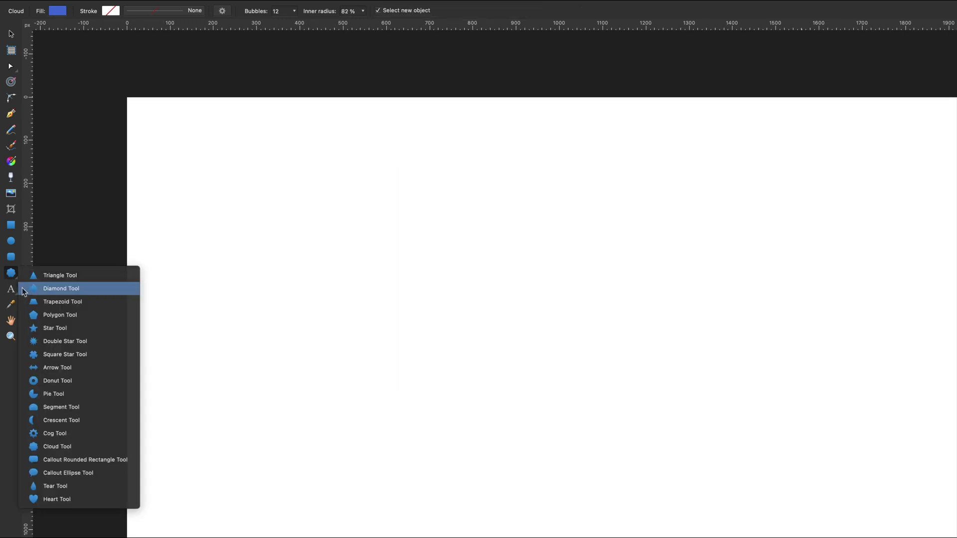
Step: Draw a blue rounded-rectangle callout, move and widen its tail, and set its Radius to 0%
left_click(86, 459)
left_click_drag(205, 151, 361, 280)
scroll(360, 279, "up", 3)
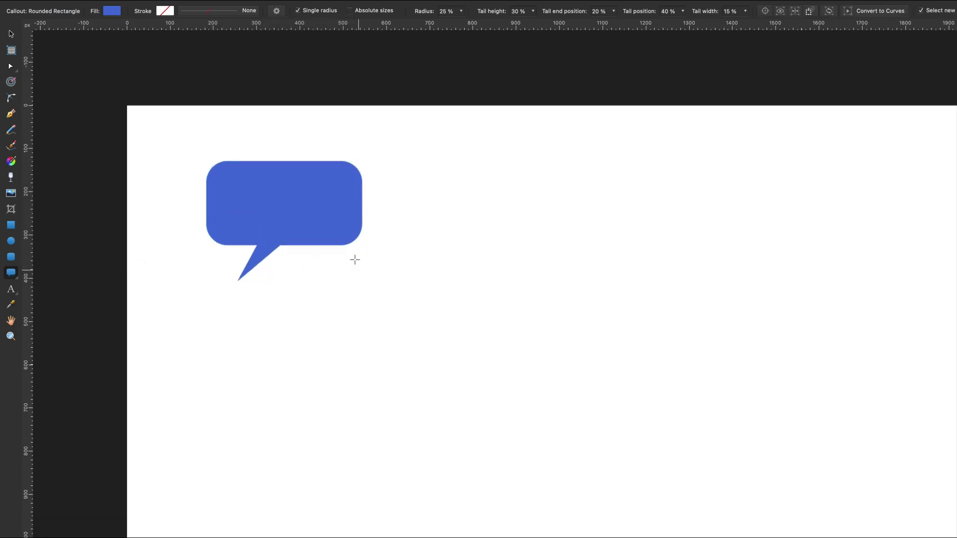
mouse_move(240, 320)
left_mouse_down()
mouse_move(348, 321)
mouse_move(249, 320)
left_mouse_up()
mouse_move(268, 283)
left_mouse_down()
mouse_move(321, 283)
mouse_move(280, 283)
left_mouse_up()
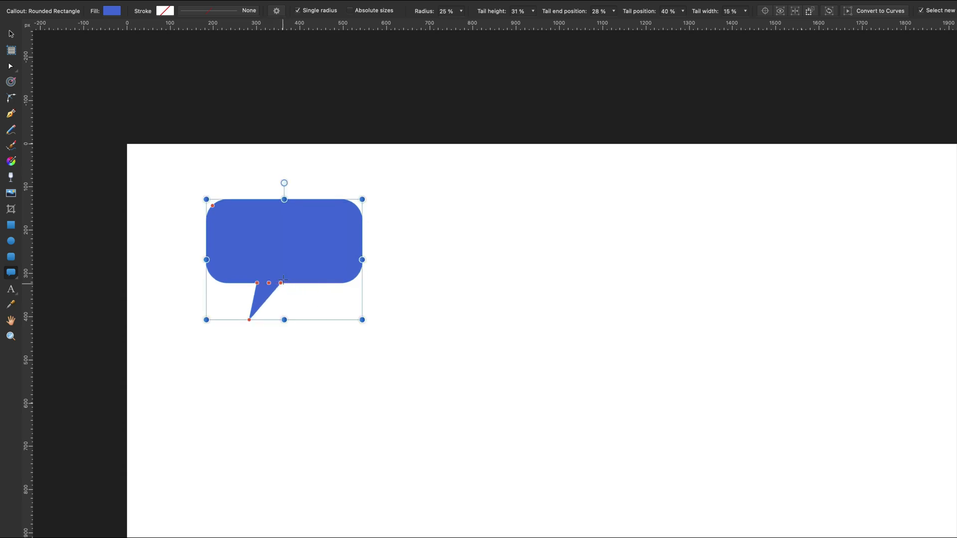
left_click_drag(213, 205, 186, 188)
Step: Draw an elliptical callout beside the rectangle callout
left_click(11, 272)
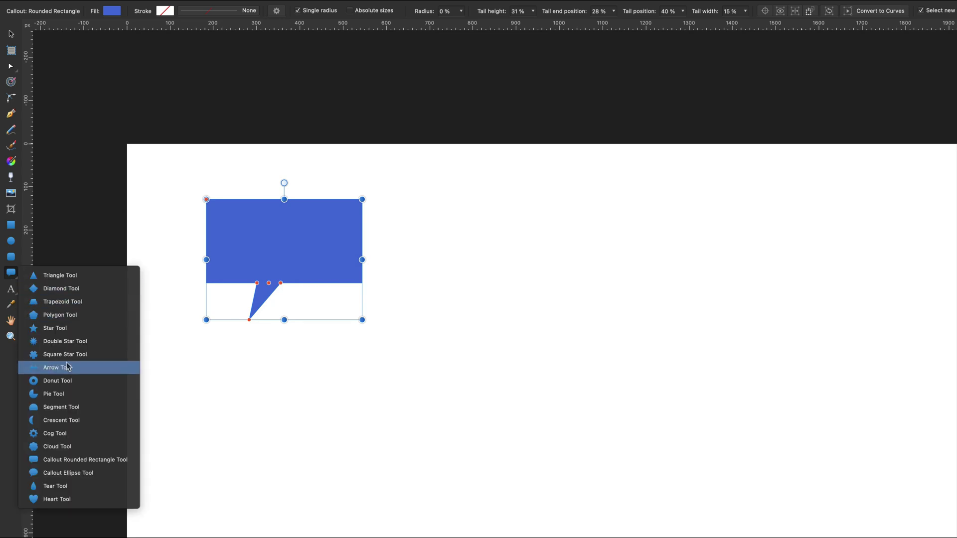
left_click(100, 477)
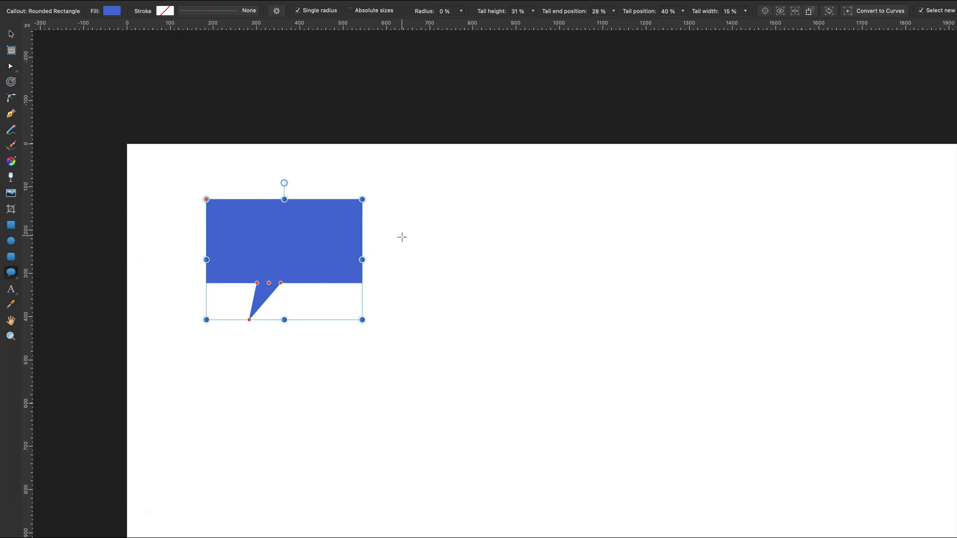
left_click_drag(402, 236, 555, 359)
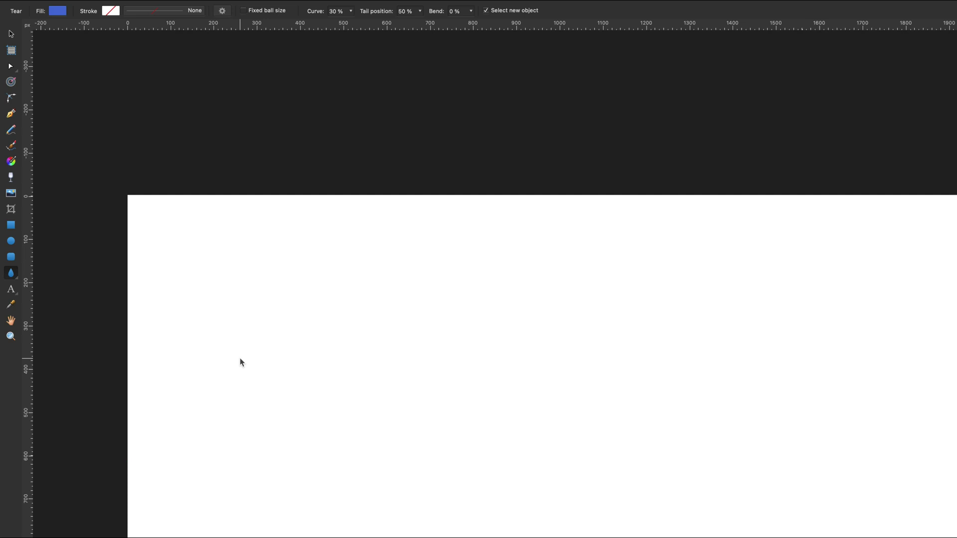
Step: Draw a blue teardrop, then push its tail position to 100% and bend it −100%
scroll(240, 360, "down", 4)
left_click_drag(233, 180, 328, 366)
key("v")
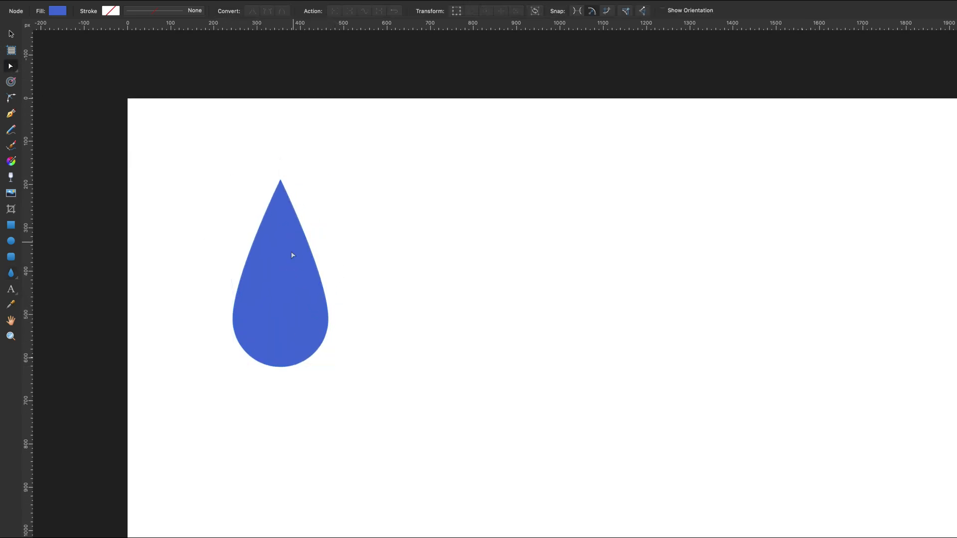
left_click(280, 249)
mouse_move(280, 250)
left_mouse_down()
mouse_move(231, 250)
mouse_move(326, 250)
mouse_move(257, 250)
mouse_move(273, 254)
left_mouse_up()
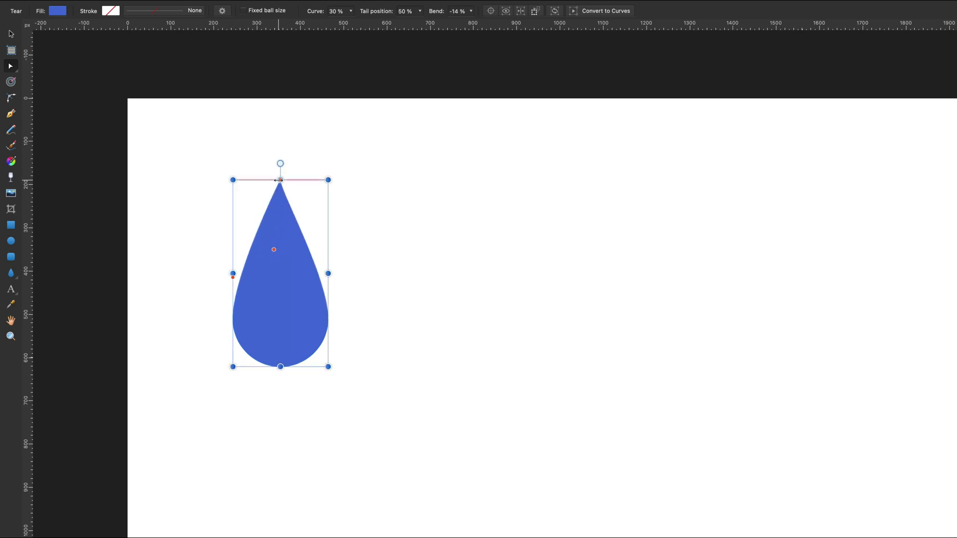
left_click_drag(280, 179, 350, 186)
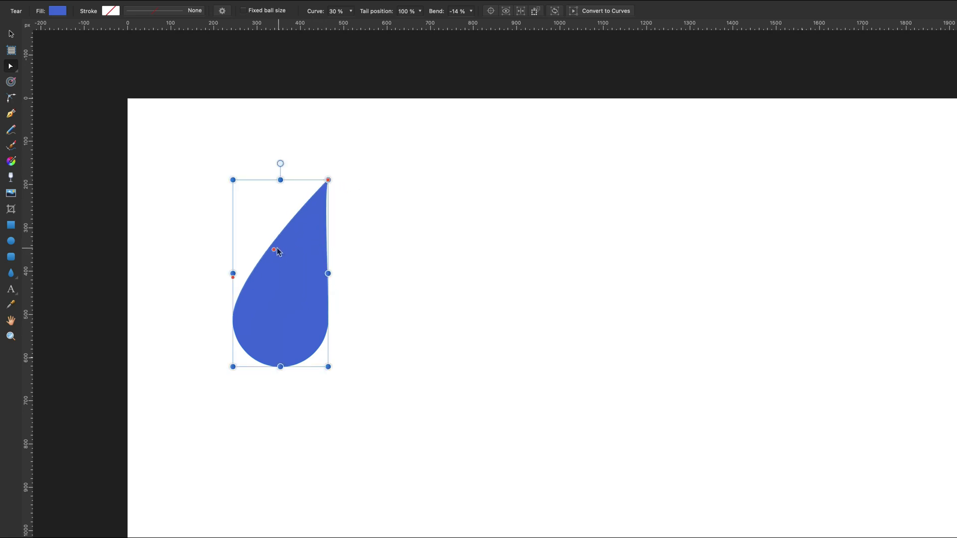
left_click_drag(278, 250, 160, 249)
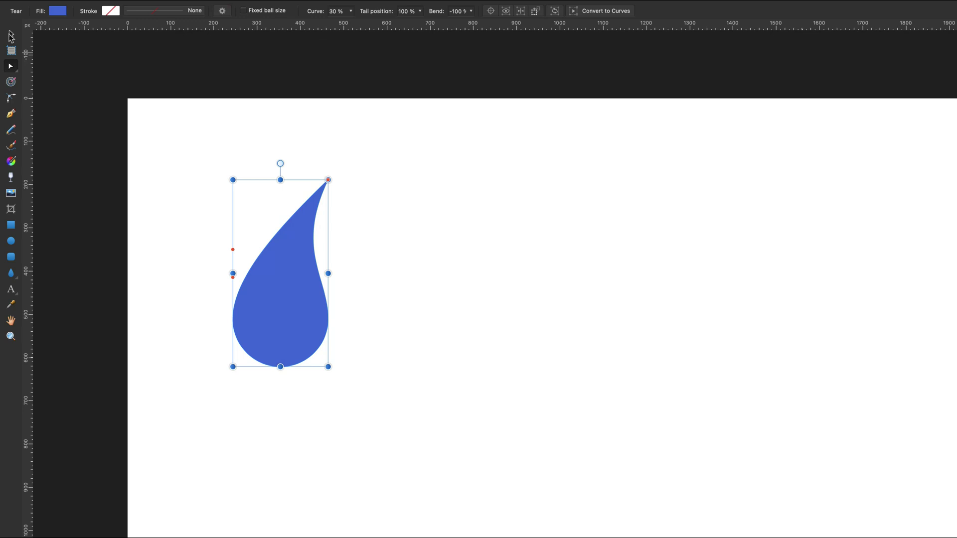
key("v")
left_click(468, 248)
left_click(299, 296)
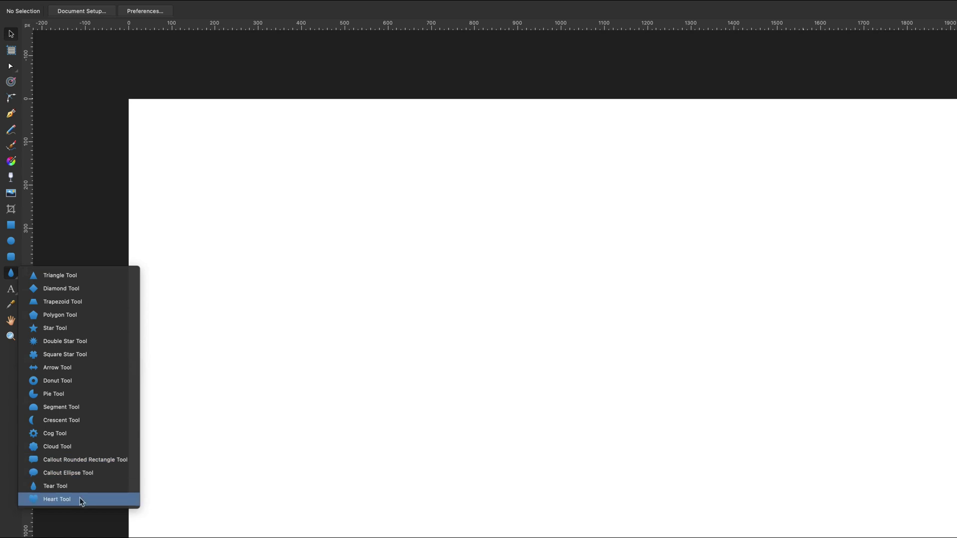
Step: Draw a blue heart and adjust the depth of its top dip
left_click(80, 499)
left_click_drag(185, 178, 418, 420)
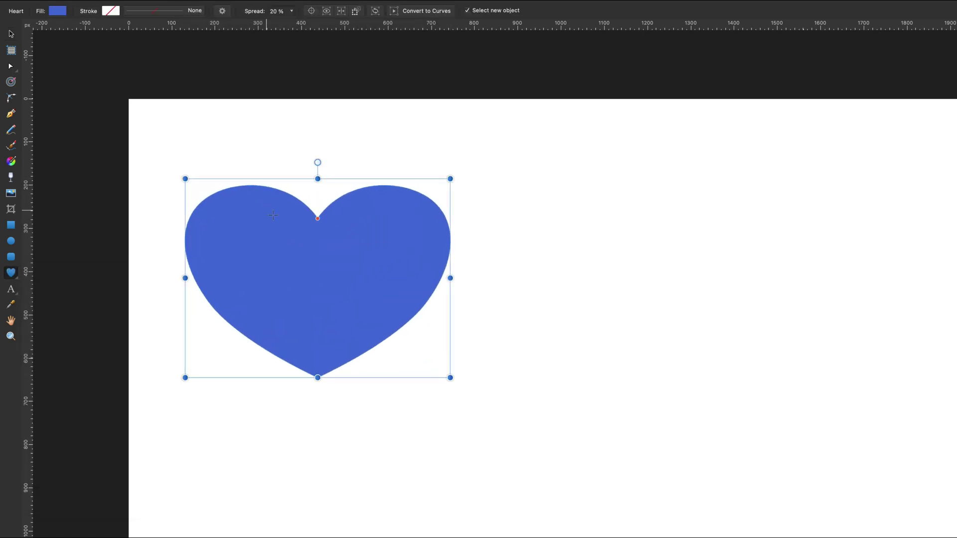
left_click_drag(317, 218, 318, 184)
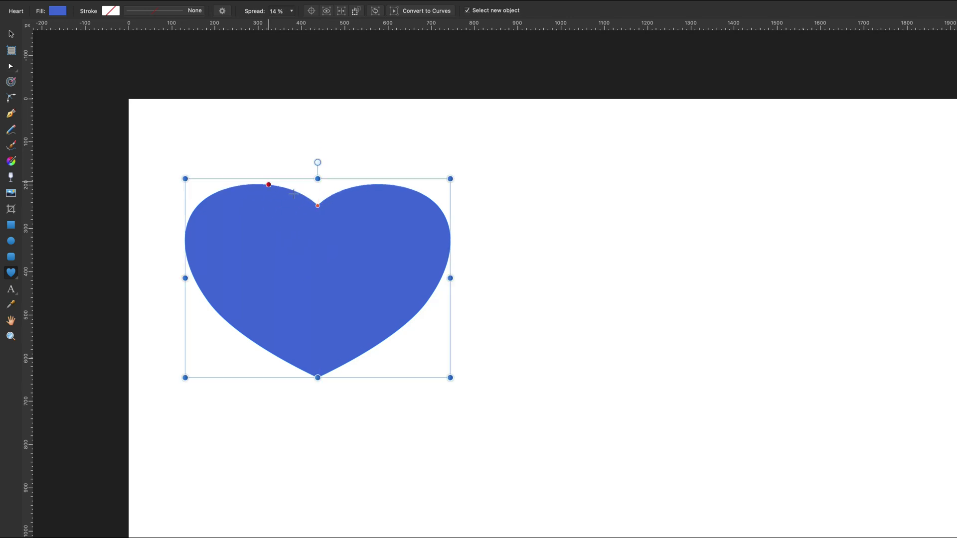
Step: Make the heart taller and narrower, turn it upside down, and flatten its dip almost completely
left_click(12, 35)
left_click_drag(450, 377, 389, 438)
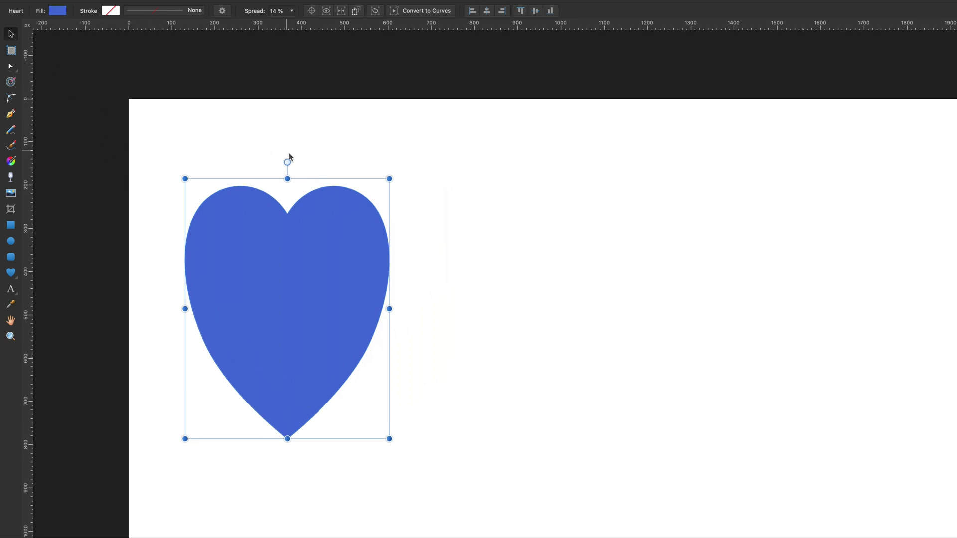
left_click_drag(287, 163, 282, 396)
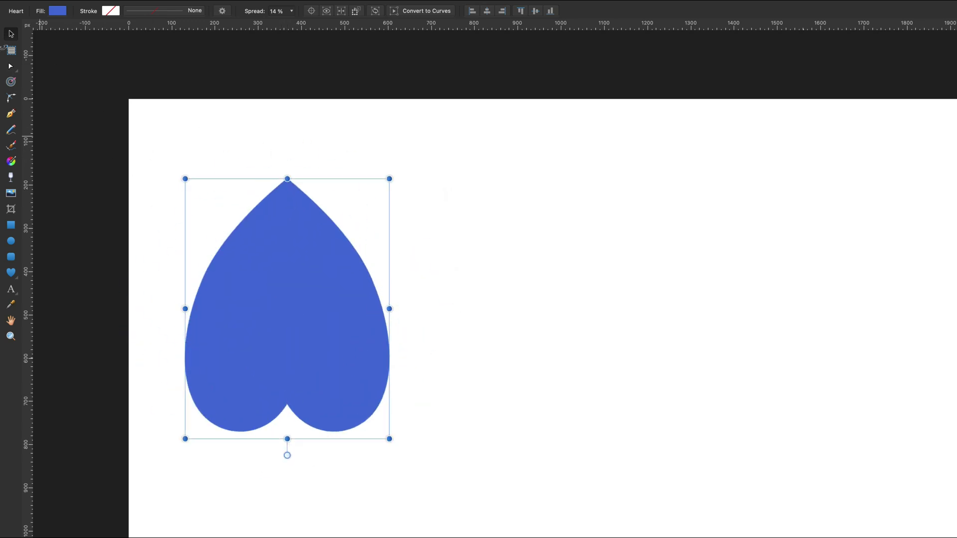
left_click_drag(11, 66, 32, 69)
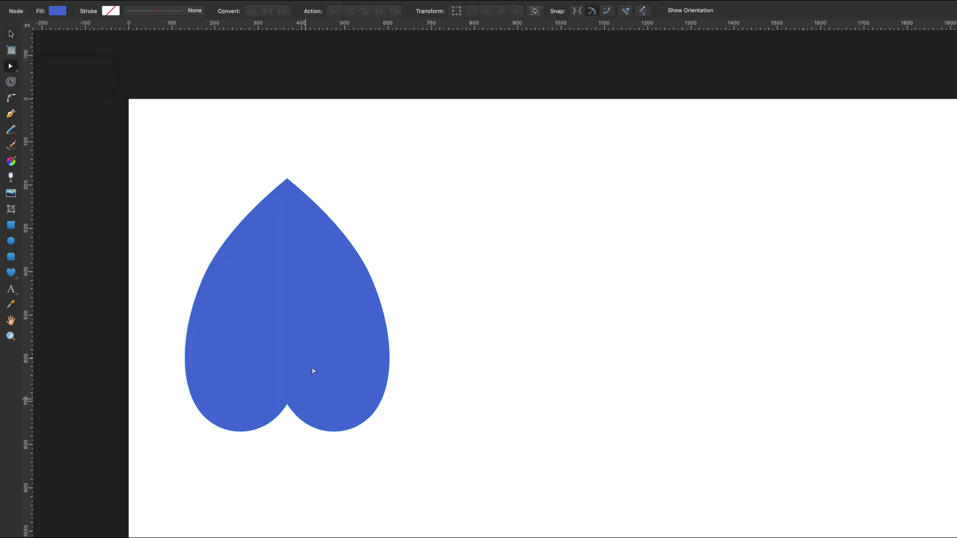
left_click_drag(288, 406, 286, 438)
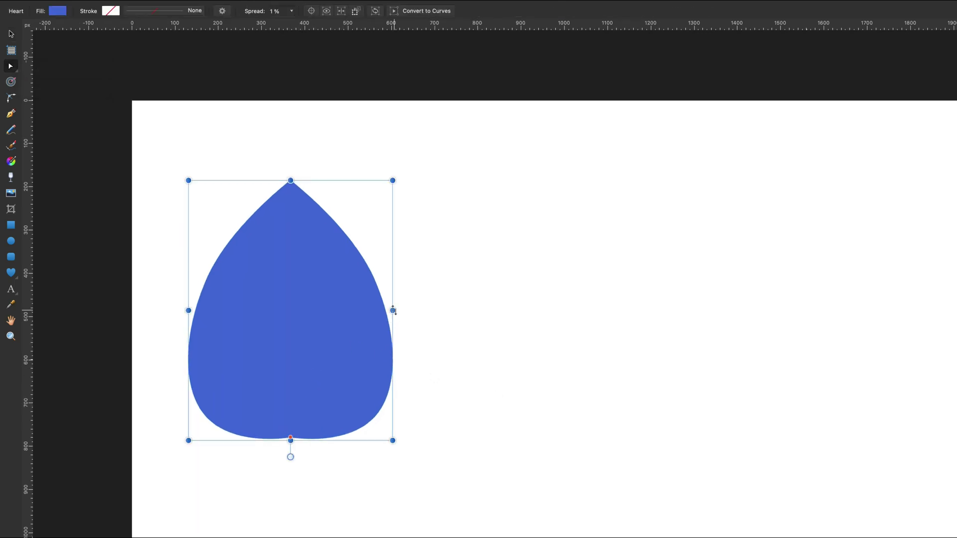
left_click_drag(393, 311, 330, 311)
left_click(11, 34)
left_click(477, 262)
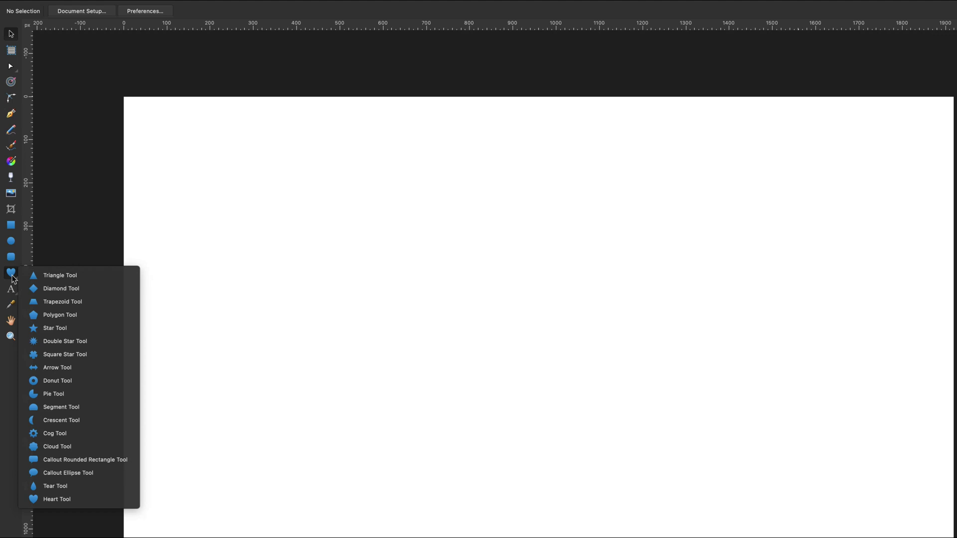
Step: Close the shape-tool flyout, leaving the Heart Tool chosen on the blank page
left_click(13, 279)
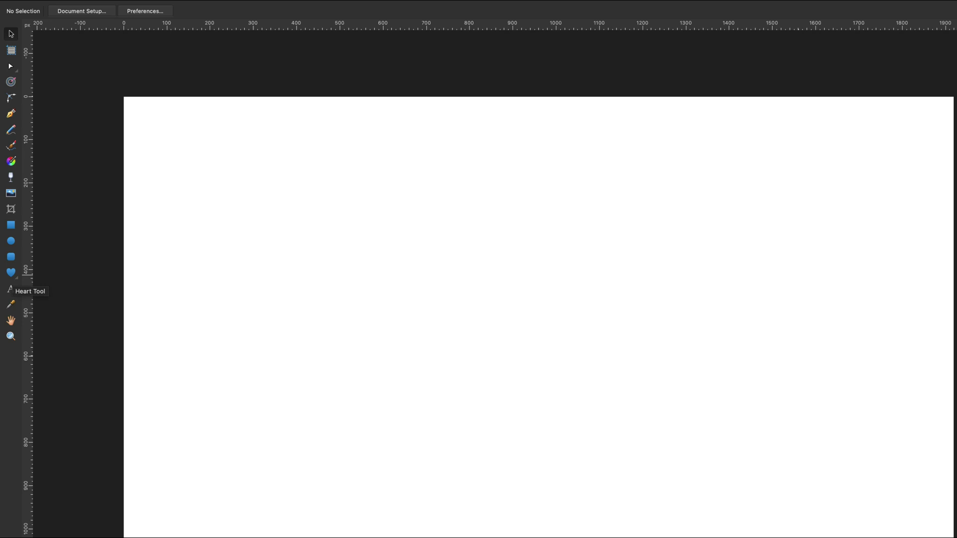